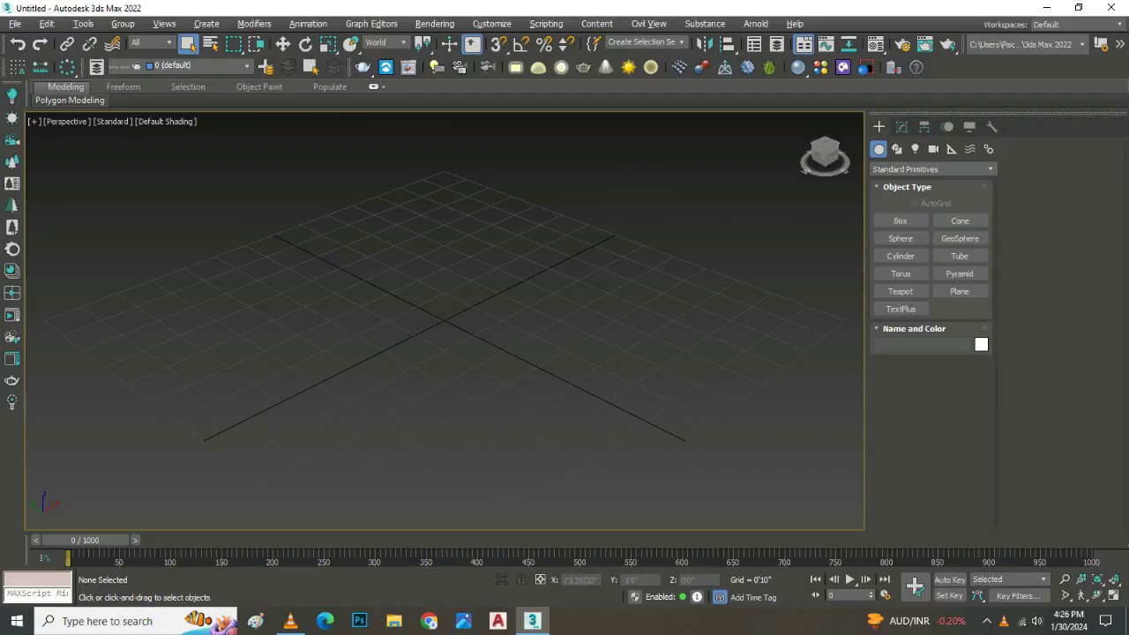
Step: Switch the scene display units to US Standard, Fractional Feet at 1/32 precision
click(492, 24)
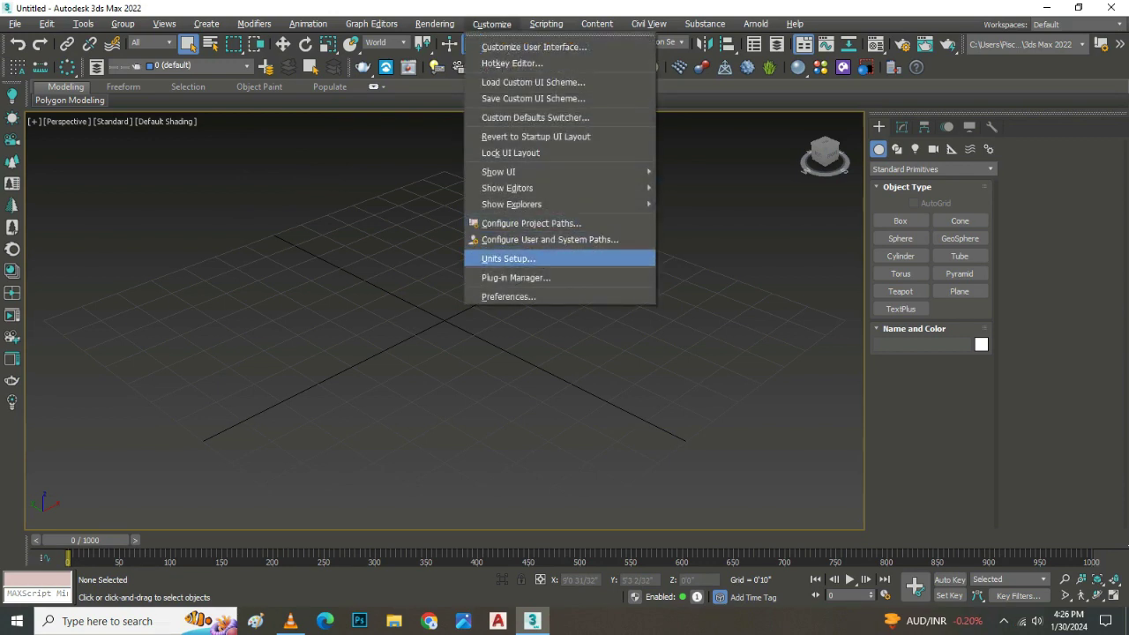
click(511, 254)
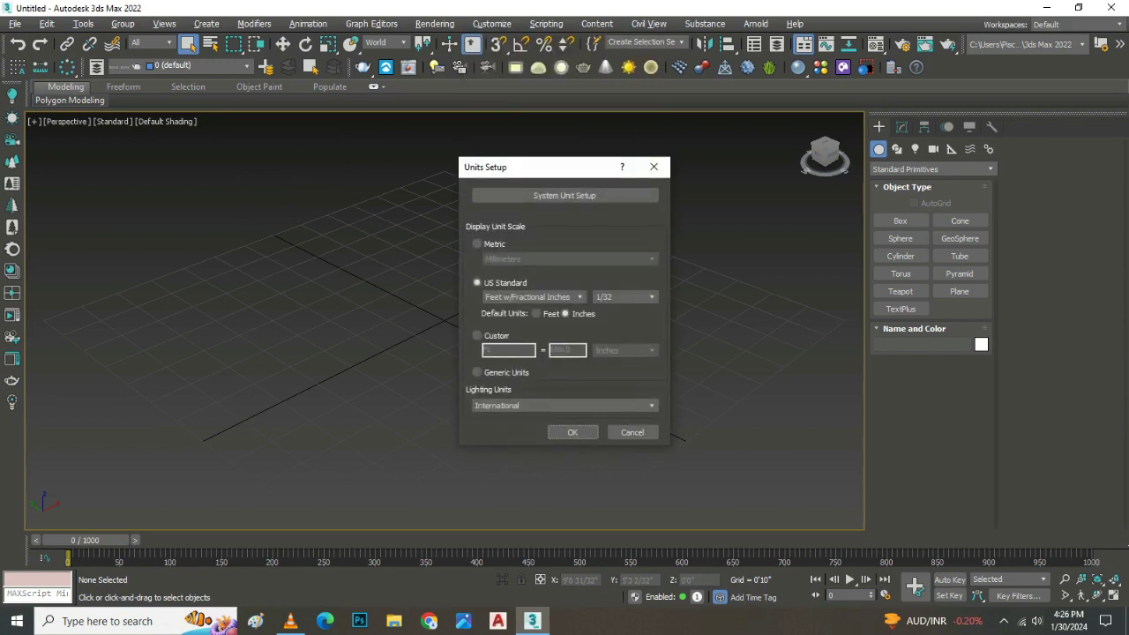
click(533, 296)
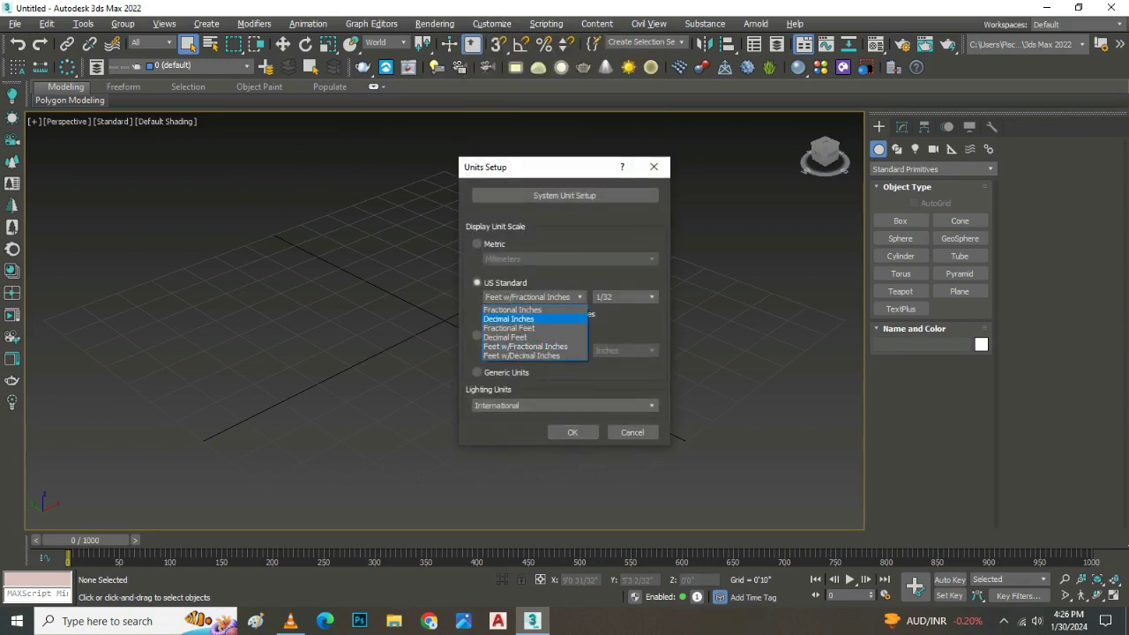
click(509, 328)
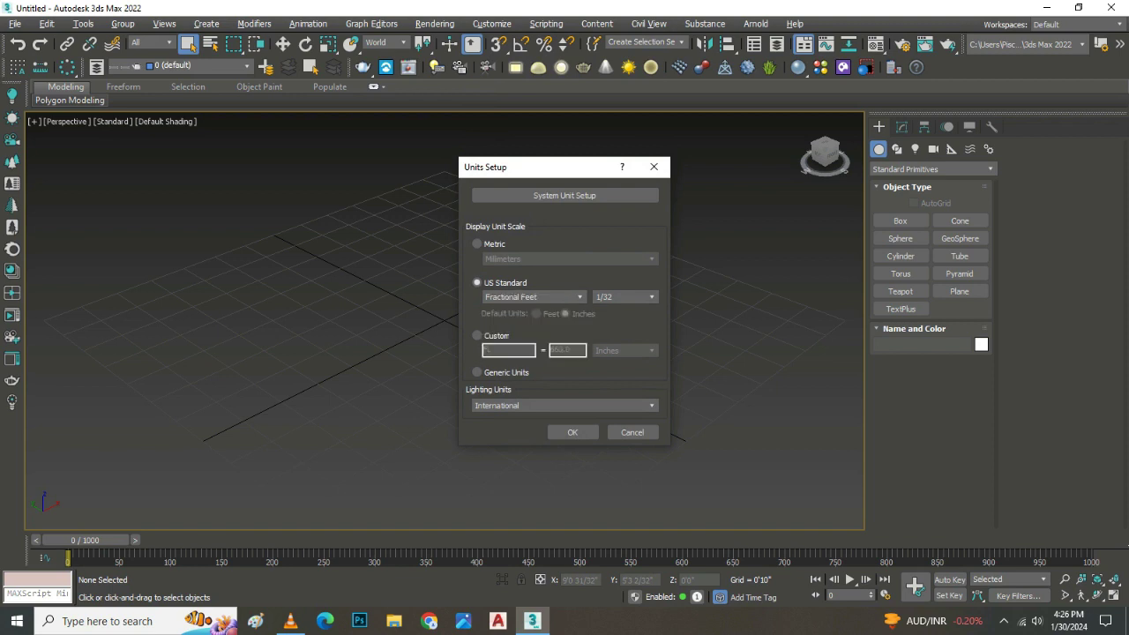
click(572, 432)
right_click(618, 365)
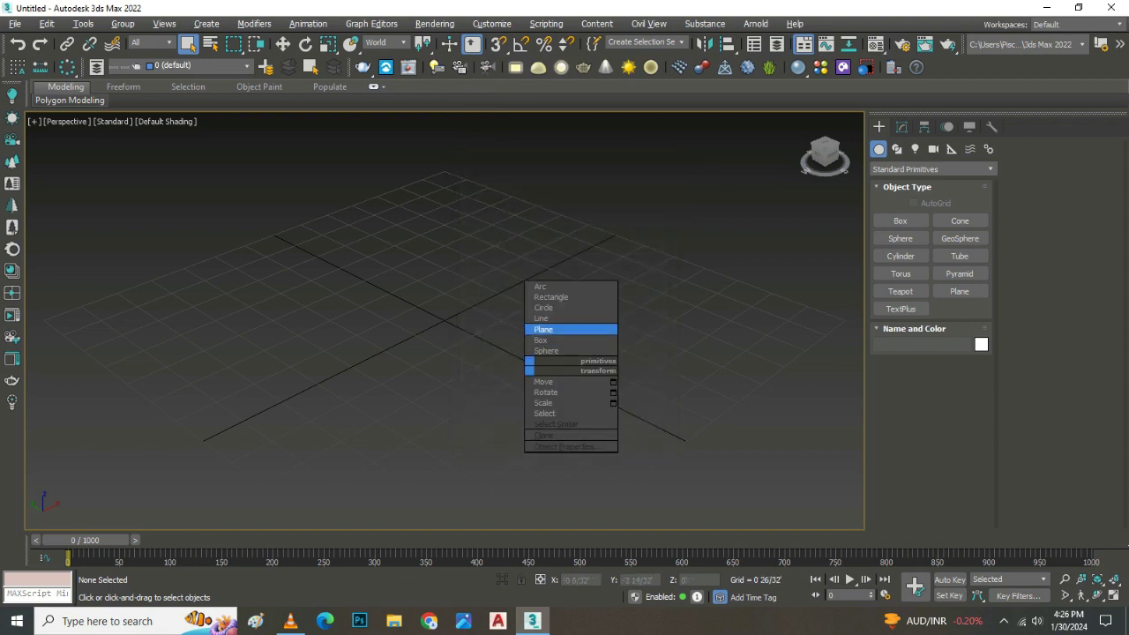
Step: Drag out Plane001 from the scene centre and set its Length and Width to 100'
click(547, 329)
drag(448, 321, 860, 308)
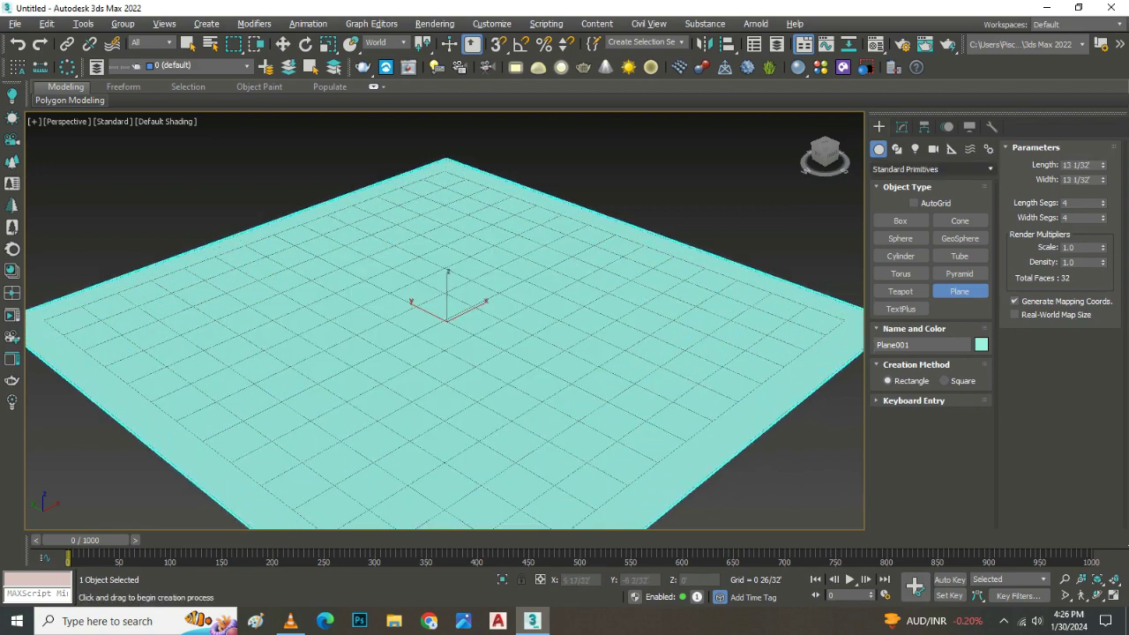
click(901, 127)
click(948, 325)
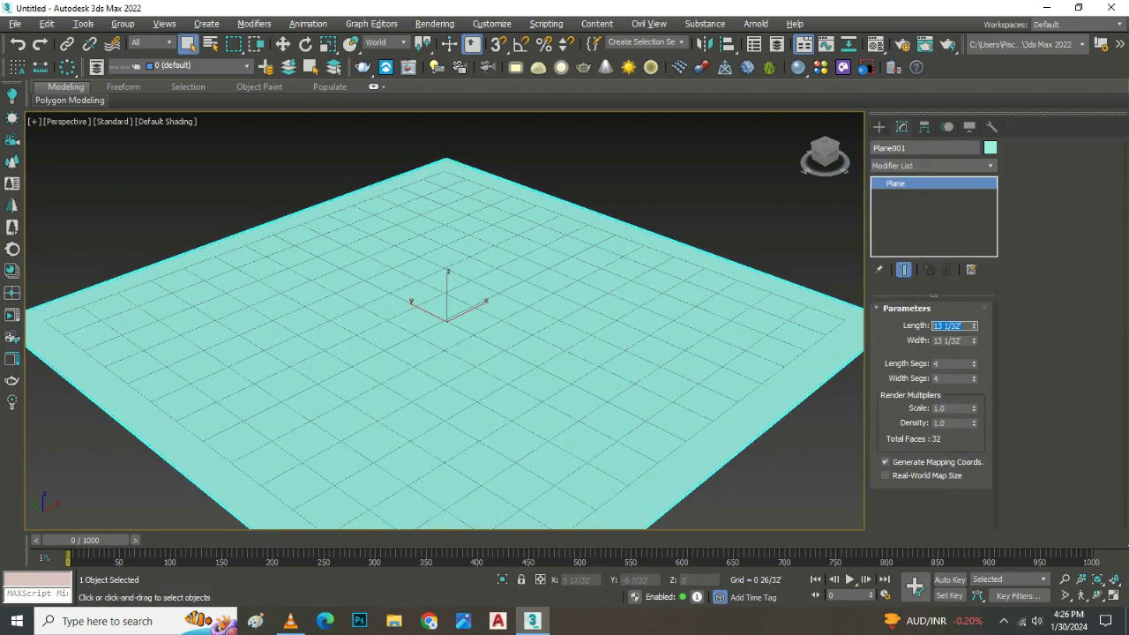
text(100)
key(Tab)
text(100)
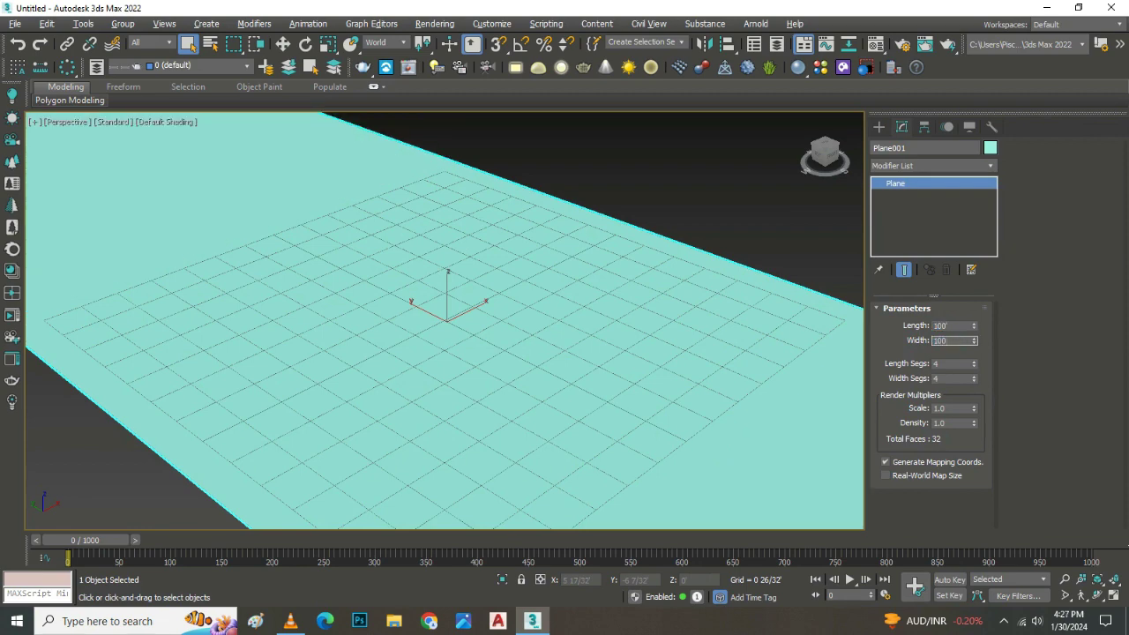
key(Return)
key(z)
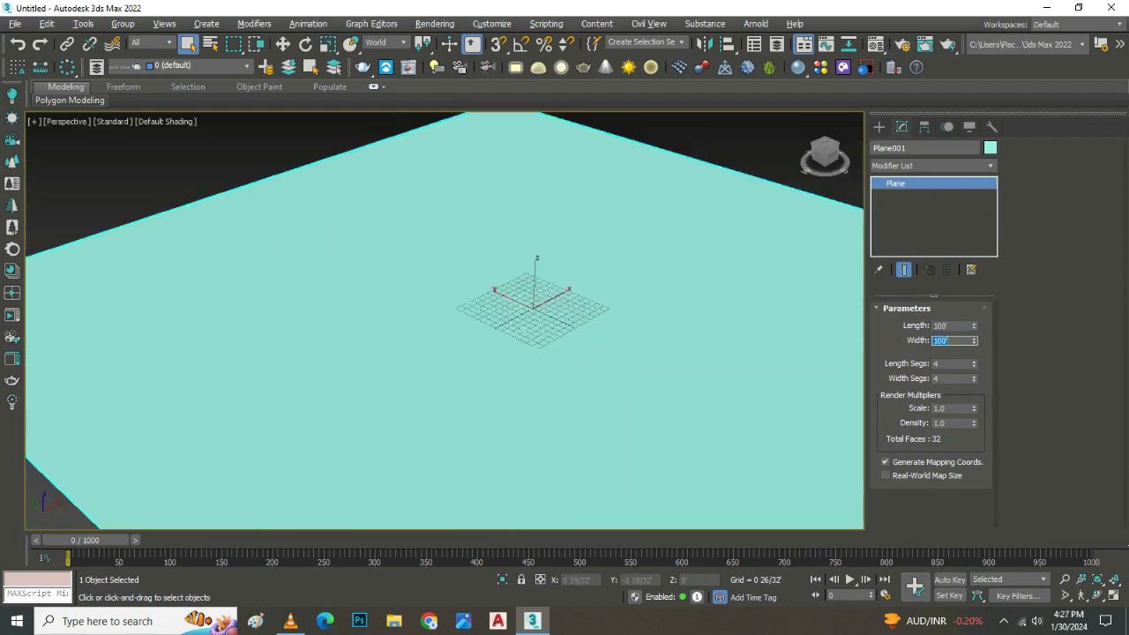
text(0)
scroll(556, 305, up, 3)
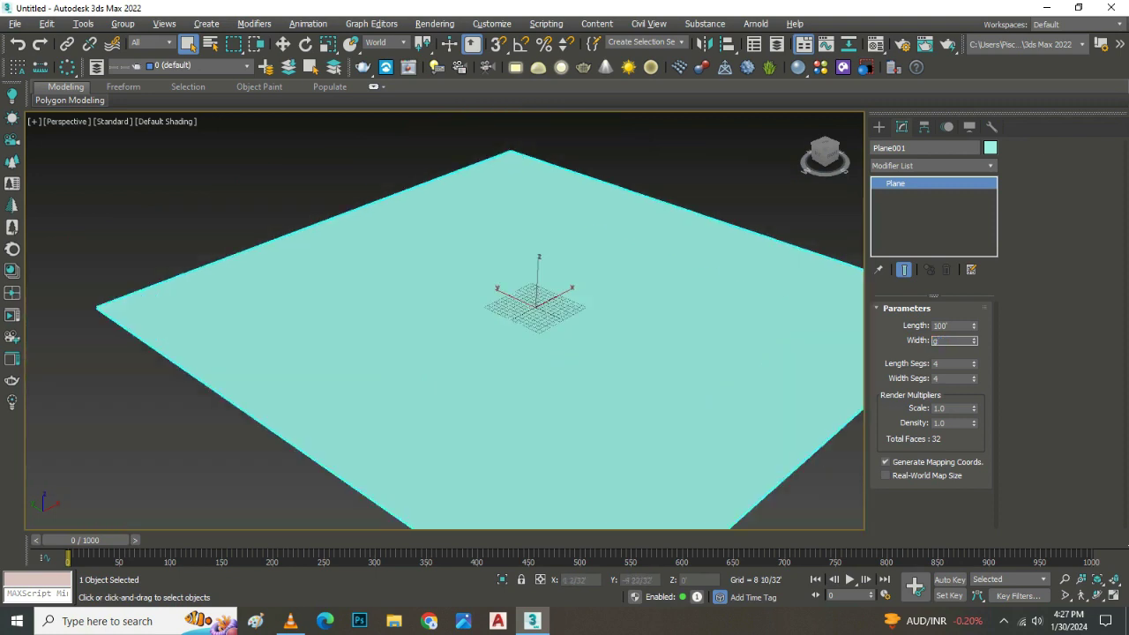
alt+middle_drag(538, 309, 540, 326)
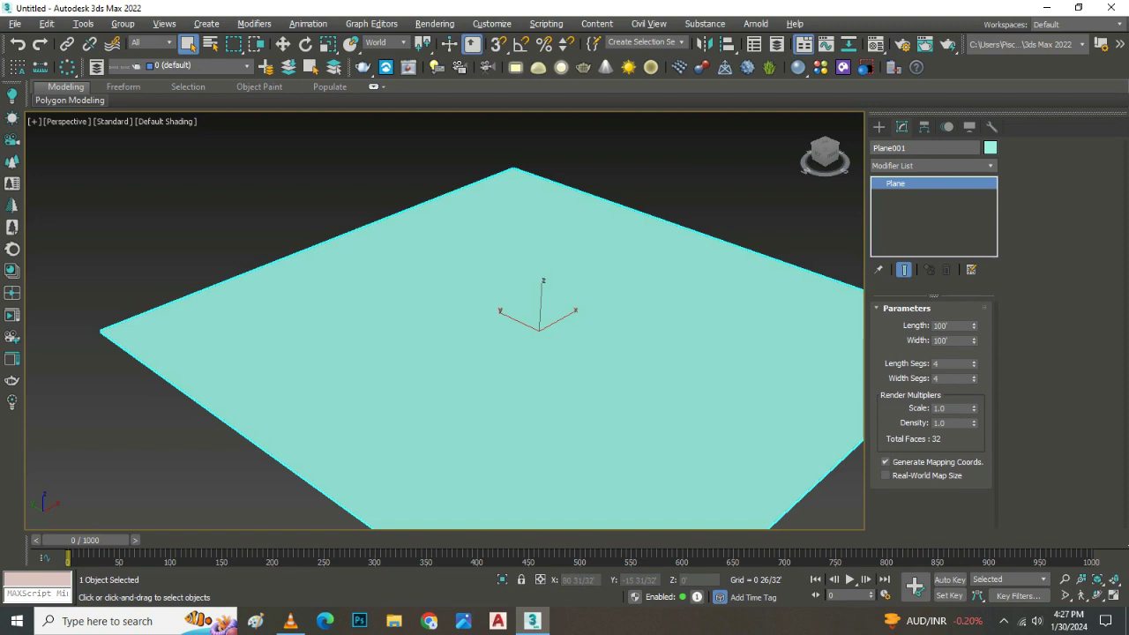
click(950, 363)
Step: Set the plane's length and width segments to 200 and add a Noise modifier
text(00)
key(Tab)
text(200)
key(Return)
click(933, 165)
key(n)
key(Return)
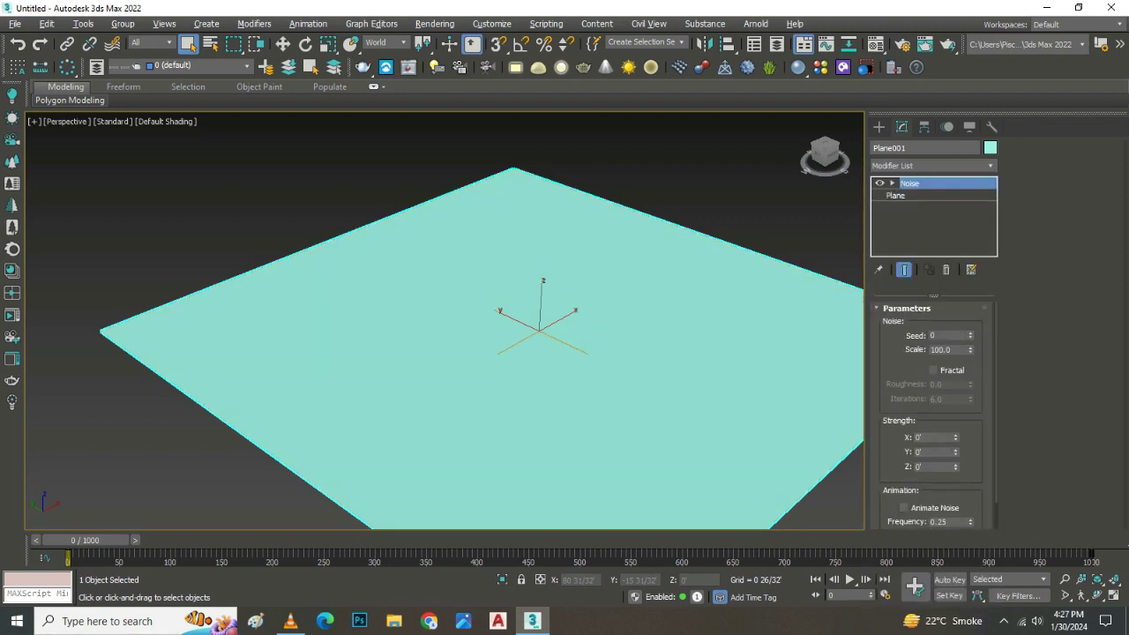
Step: Tune the Noise to Z strength 5 3/32', Scale 171, and Fractal on with 1.8 iterations
drag(955, 466, 955, 436)
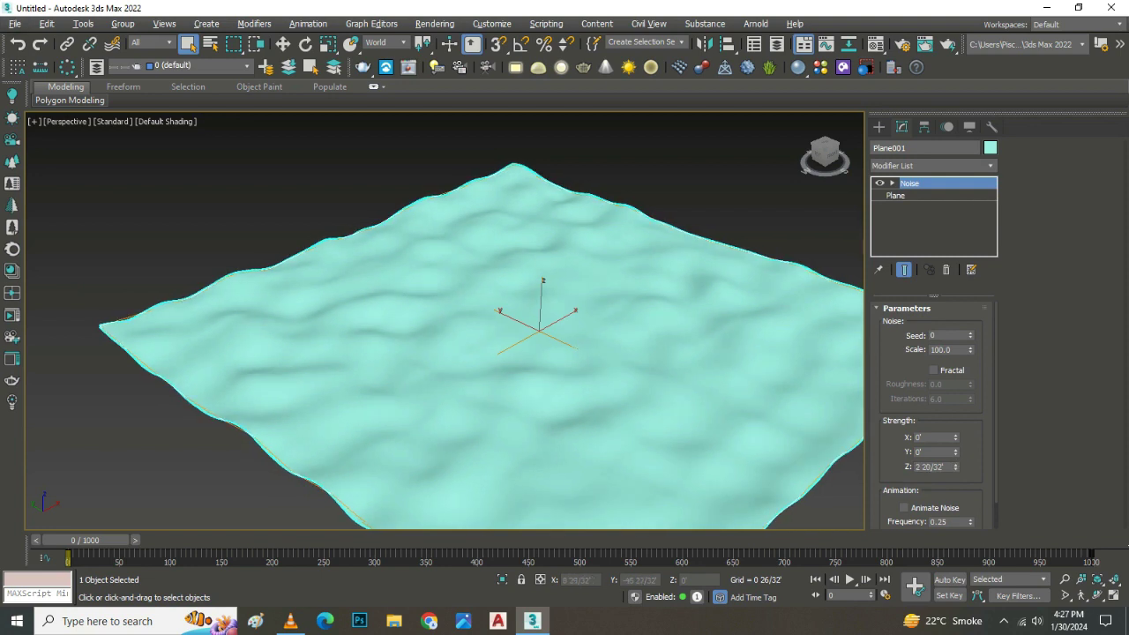
drag(955, 467, 955, 454)
drag(955, 467, 955, 441)
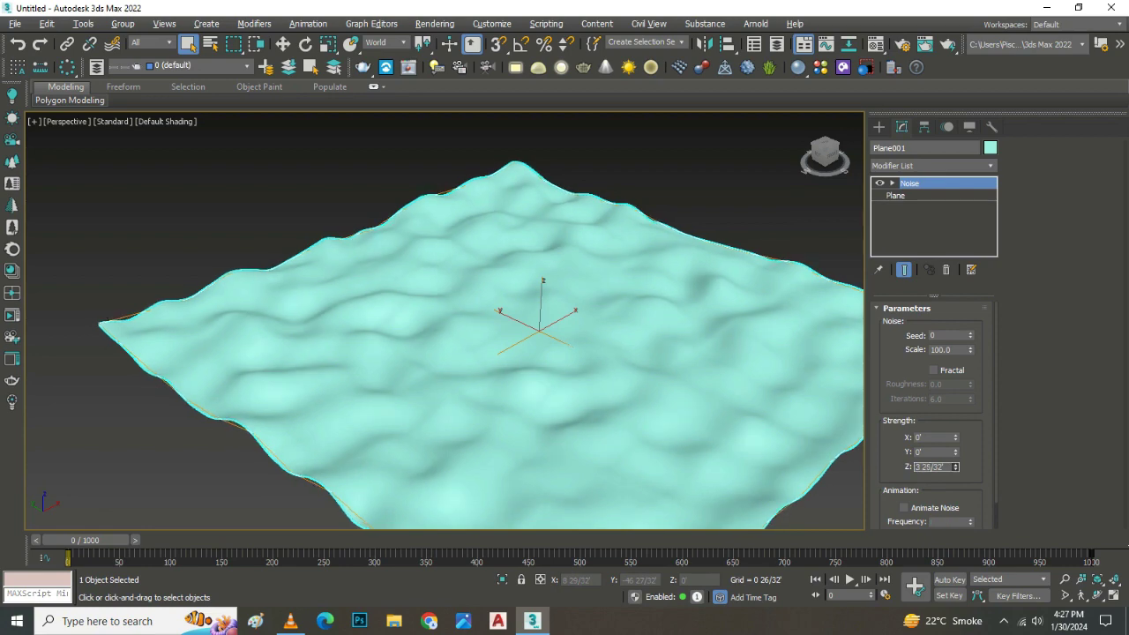
drag(970, 350, 971, 318)
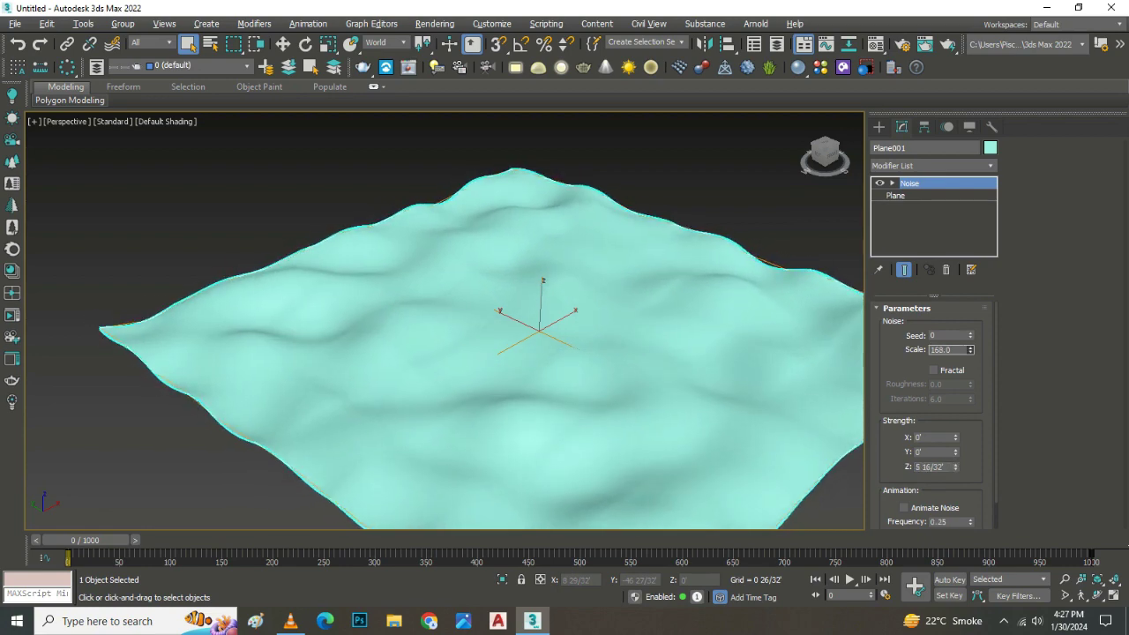
drag(955, 467, 955, 471)
click(933, 369)
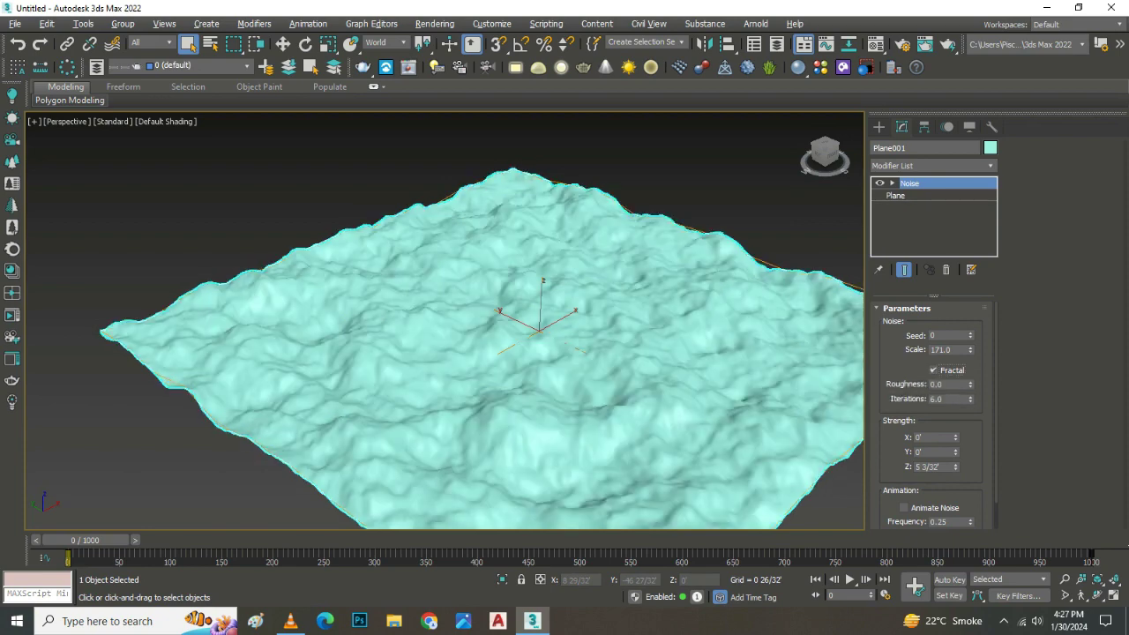
drag(970, 399, 970, 415)
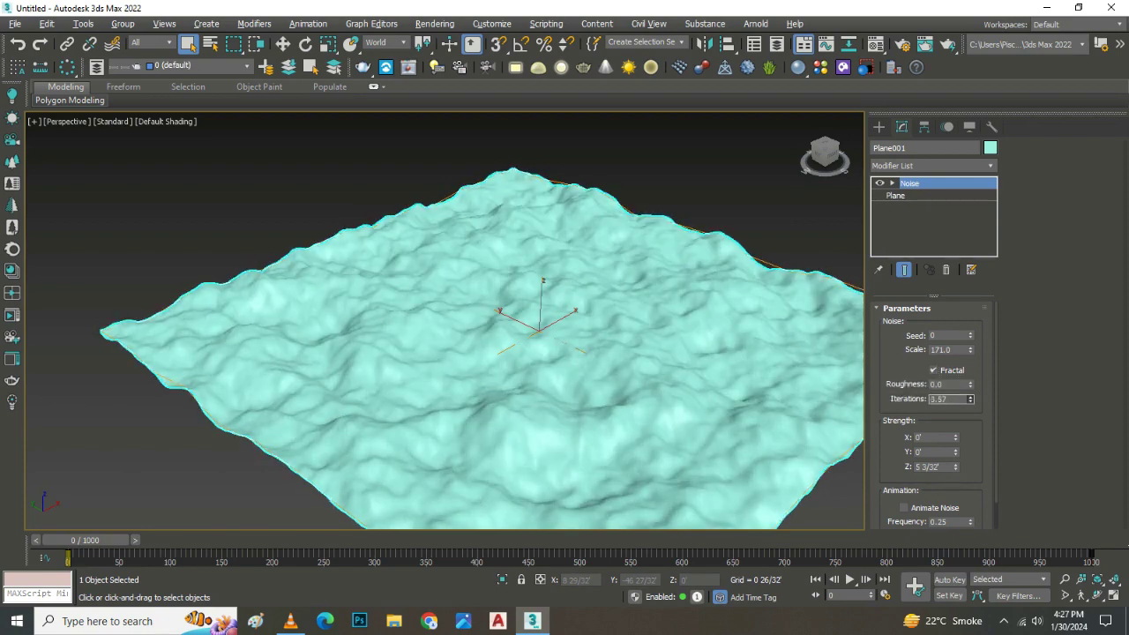
text(1.8)
key(Return)
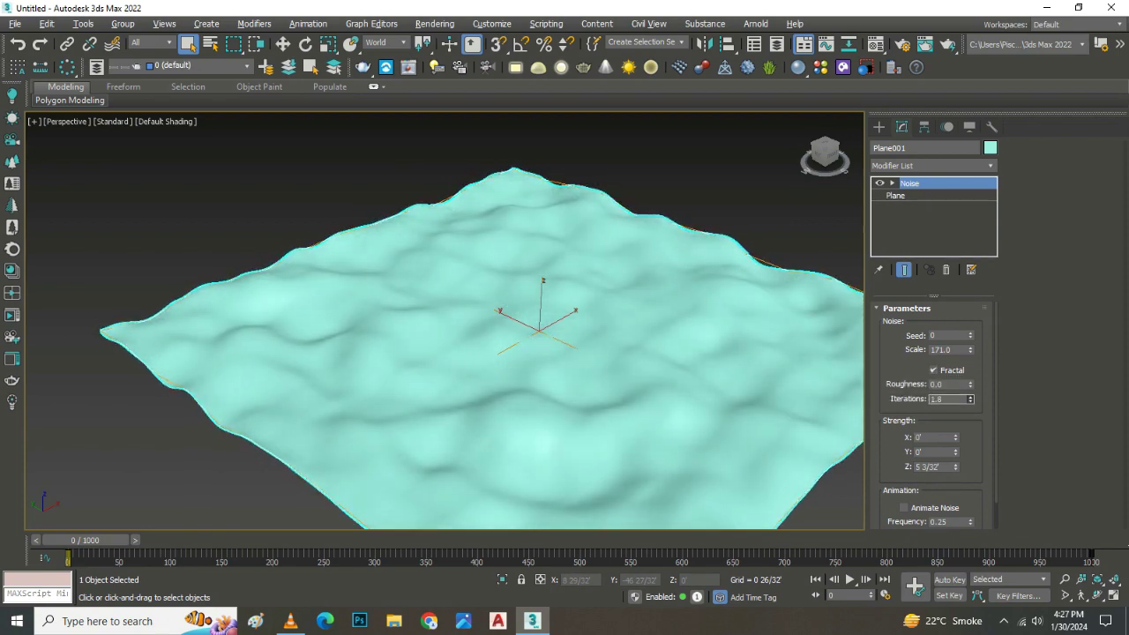
alt+middle_drag(441, 353, 370, 353)
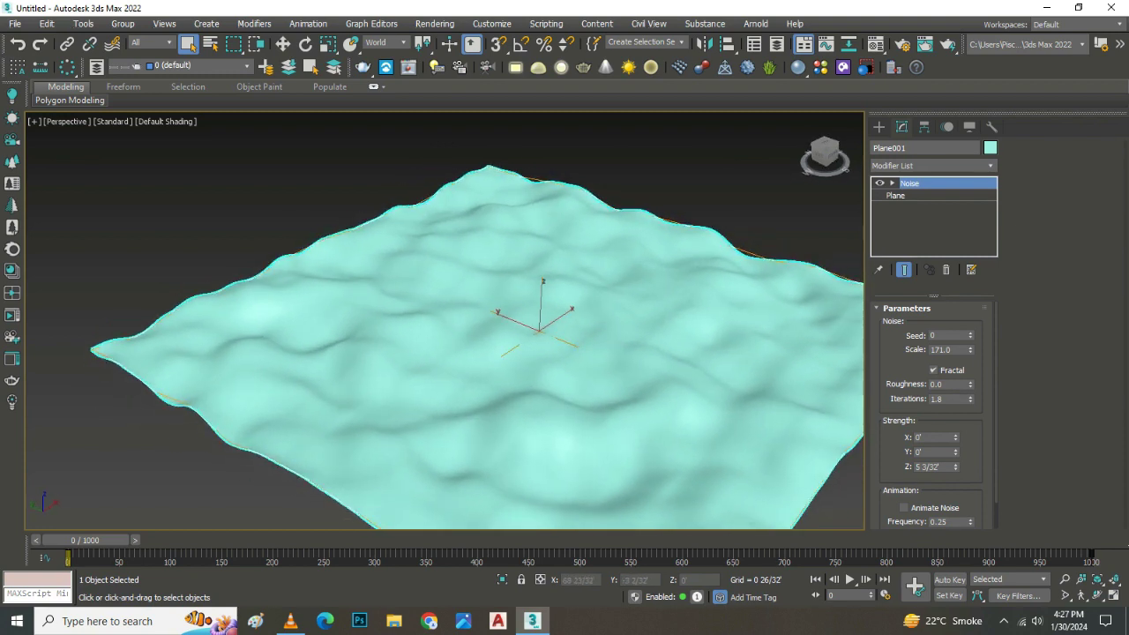
click(776, 220)
click(879, 126)
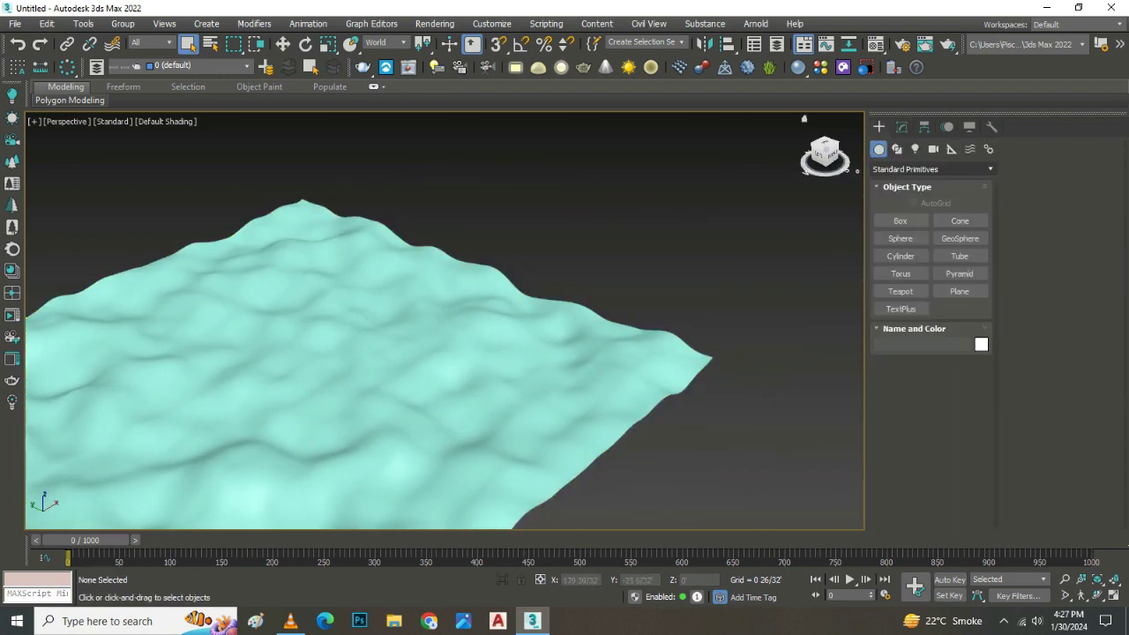
Step: Place a Scotch Pine foliage tree from AEC Extended beside the terrain
click(932, 169)
click(898, 297)
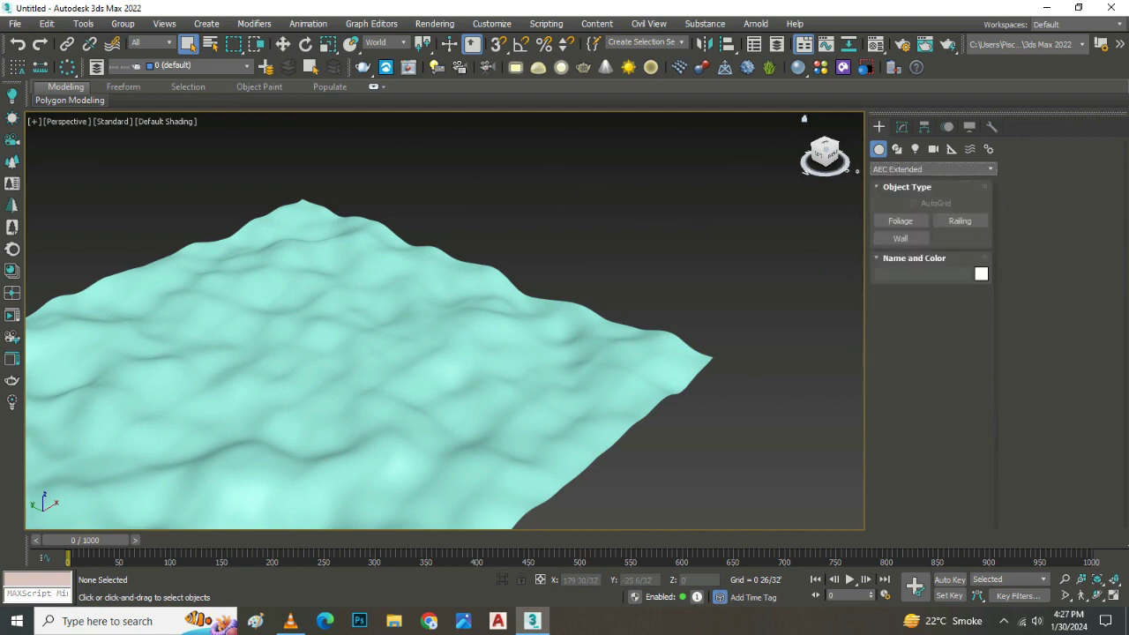
click(899, 220)
alt+middle_drag(441, 353, 388, 353)
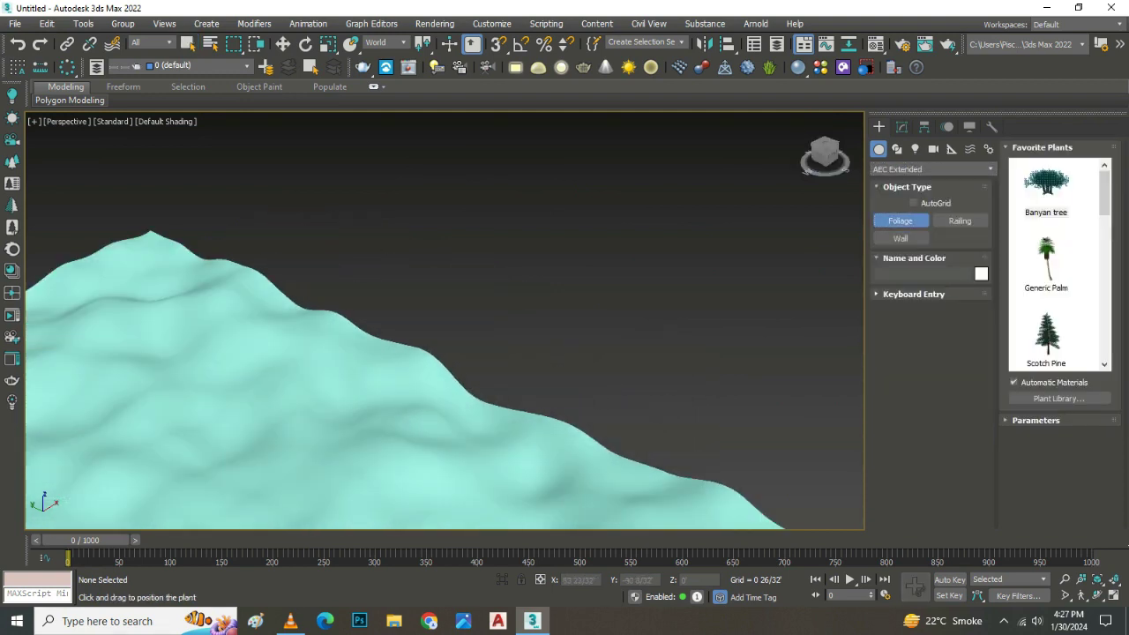
click(1046, 335)
click(739, 291)
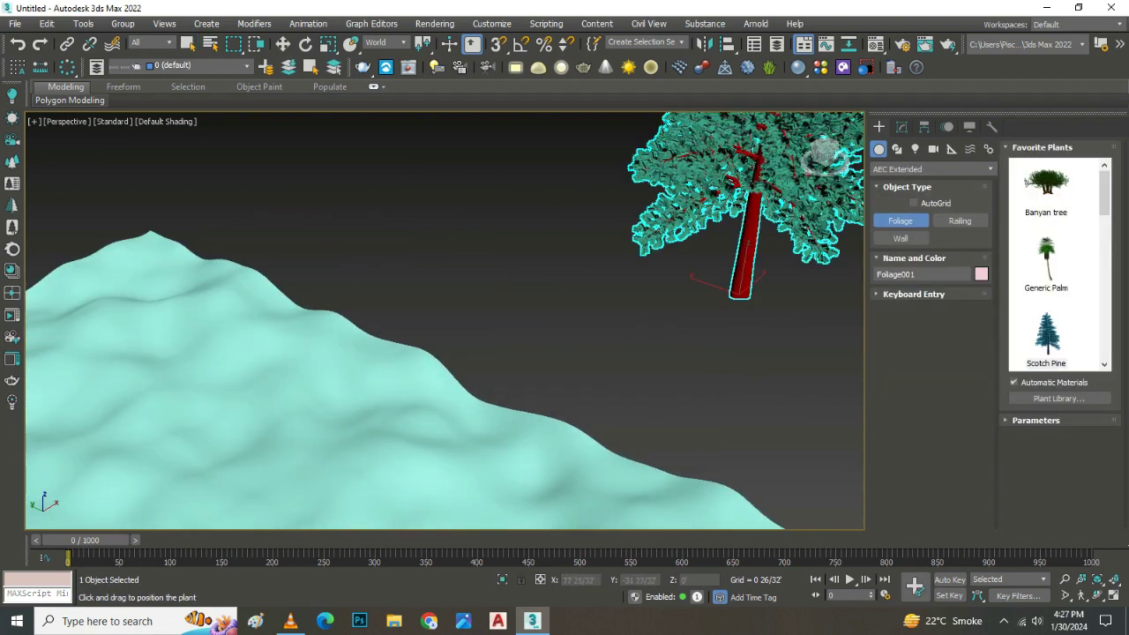
key(w)
Step: Edit the tree's Height field, confirming a 30' height
double_click(949, 323)
scroll(441, 317, down, 5)
alt+middle_drag(441, 318, 494, 300)
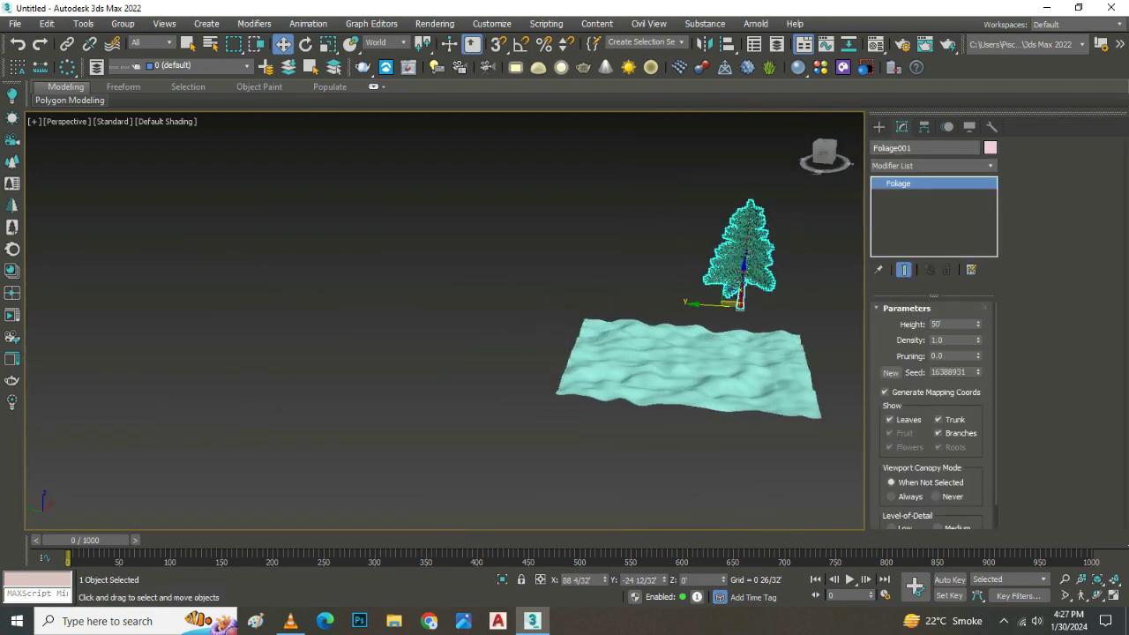
scroll(494, 300, up, 2)
double_click(948, 323)
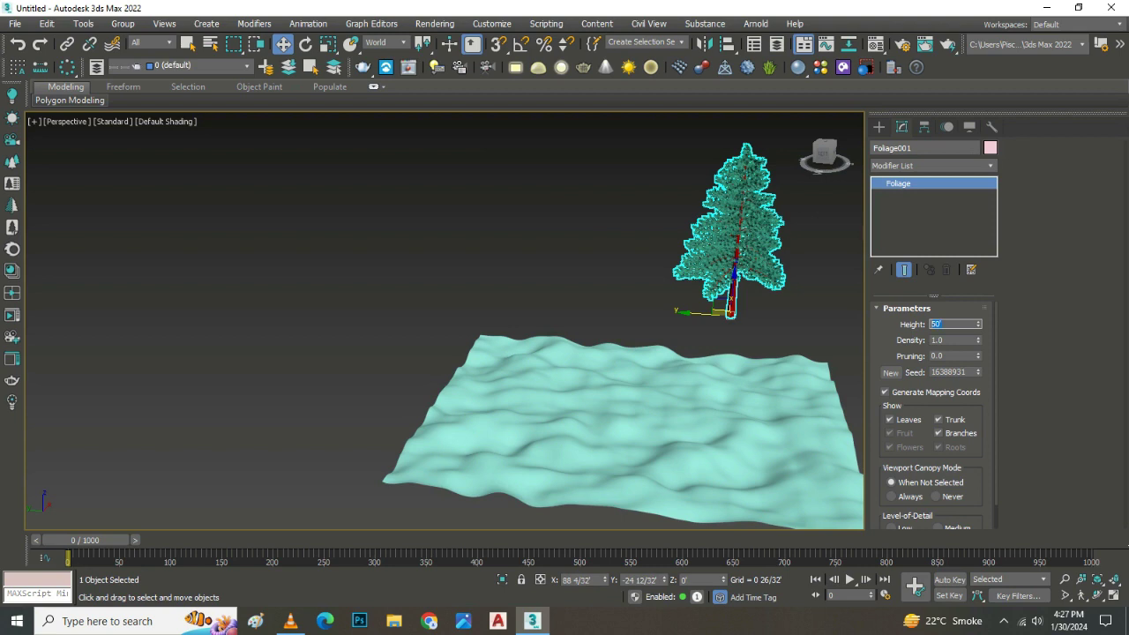
text(30)
key(Return)
Step: Lower the tree's height to 24'
alt+middle_drag(530, 353, 494, 353)
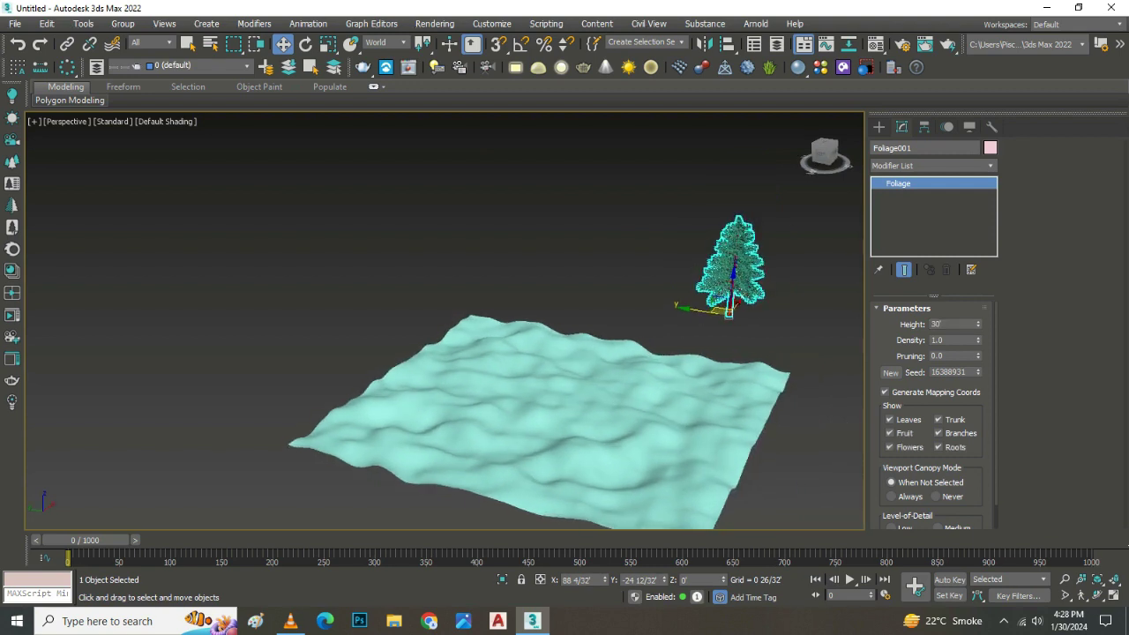
click(953, 324)
text(20)
key(BackSpace)
key(BackSpace)
text(12)
key(BackSpace)
key(BackSpace)
text(24)
key(Return)
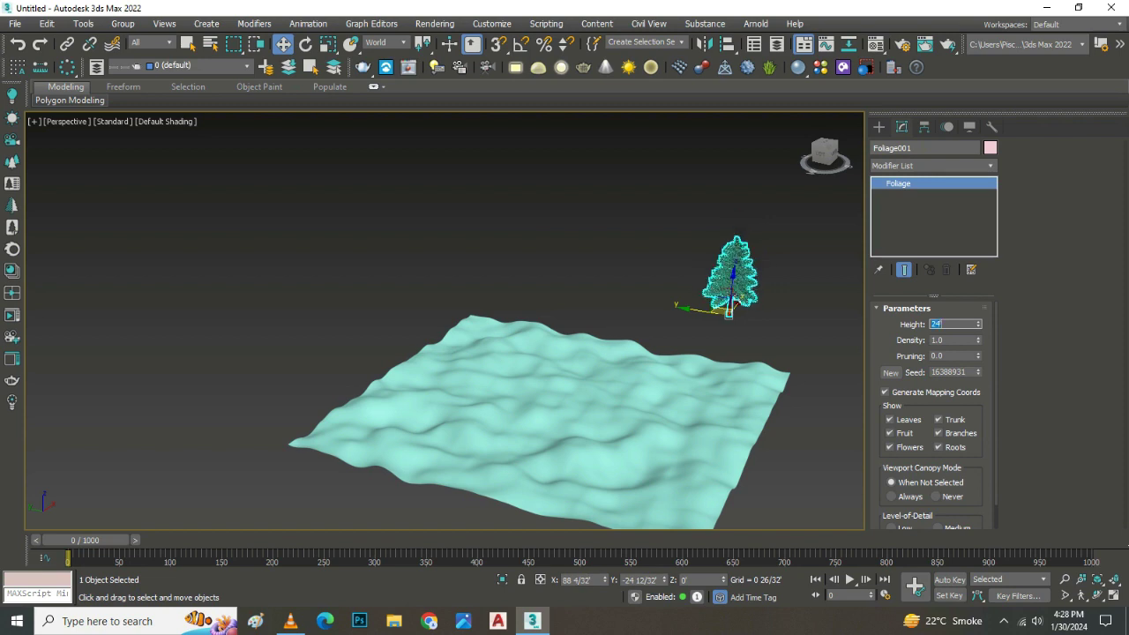
Step: Reselect the tree and zoom to frame it in the viewport
click(618, 220)
alt+middle_drag(617, 220, 739, 300)
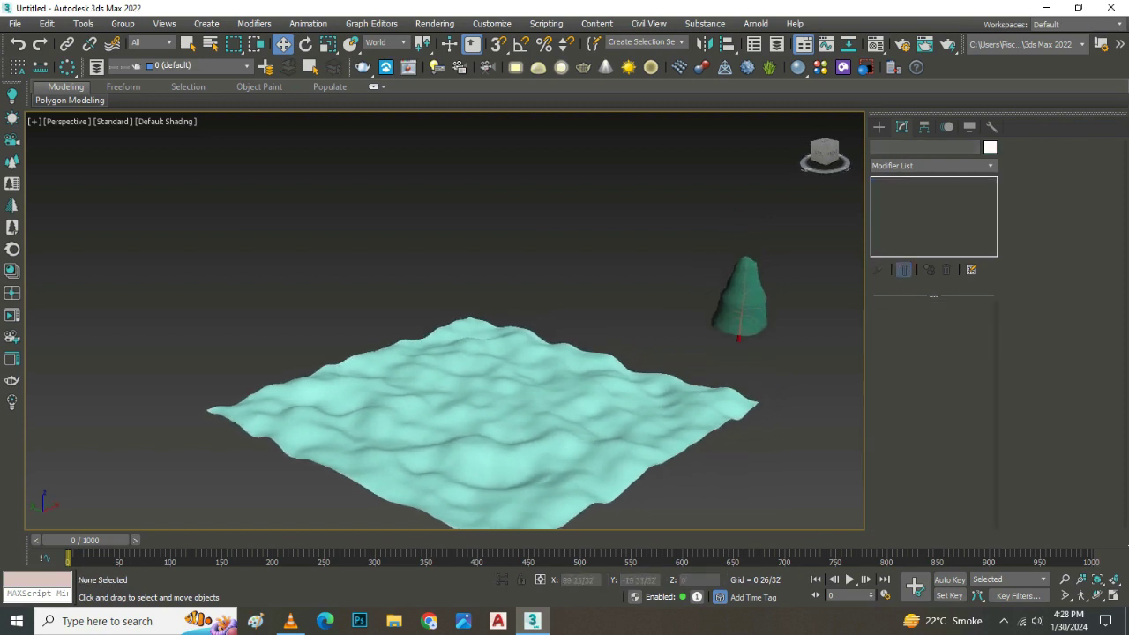
click(739, 304)
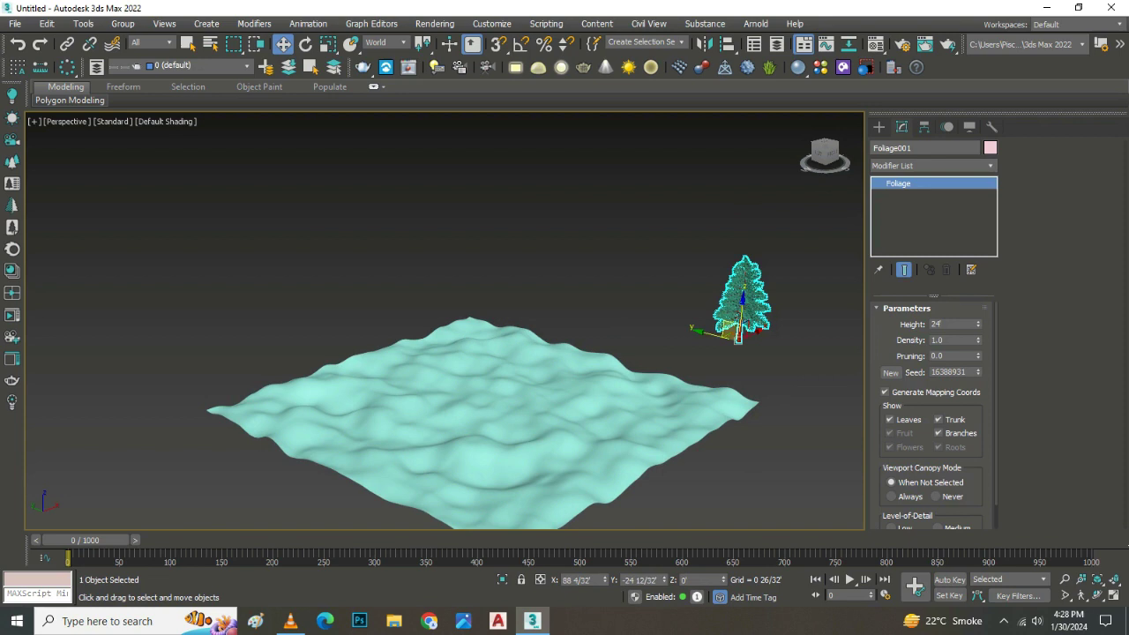
key(z)
click(803, 117)
Step: Draw a PF Source emitter to the right of the terrain and bring up its Modify settings
key(shift+z)
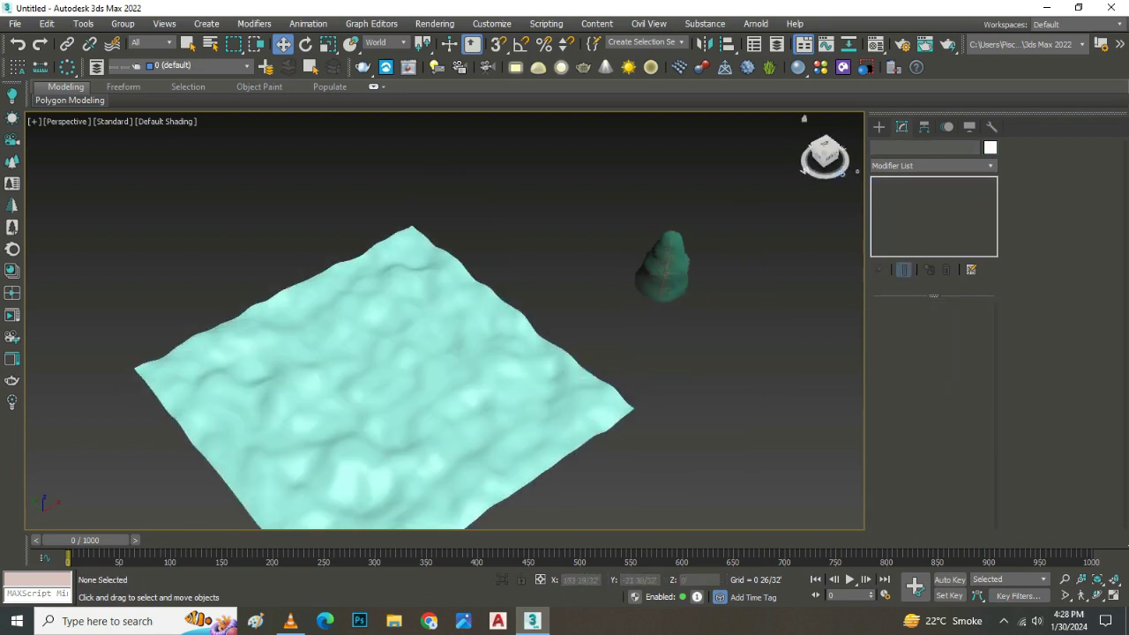
click(879, 126)
click(933, 168)
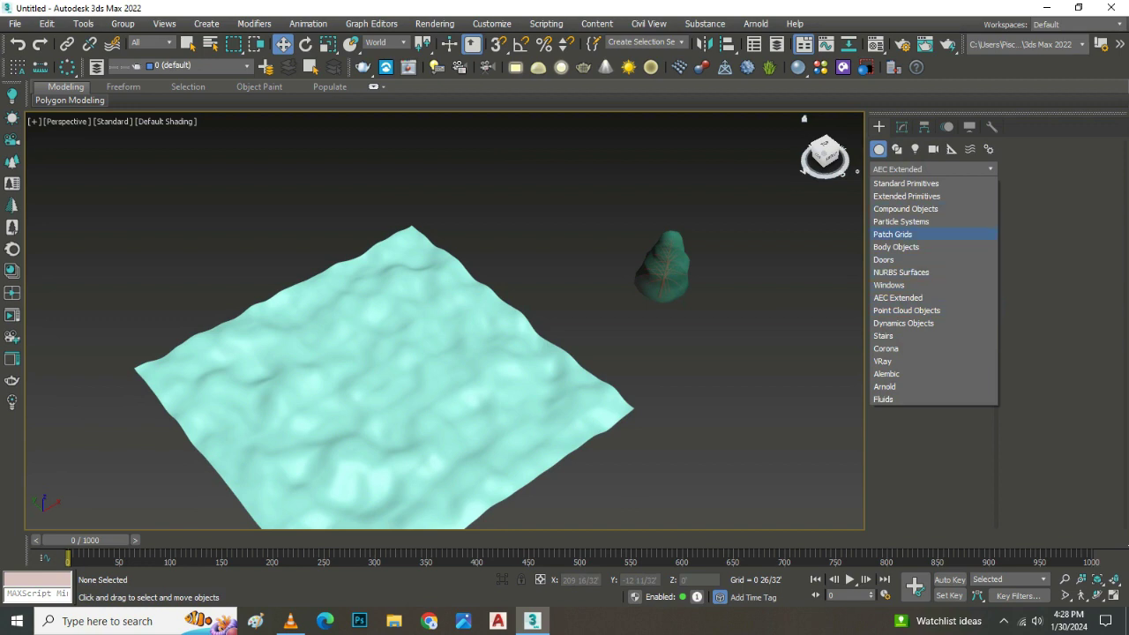
click(893, 233)
click(933, 169)
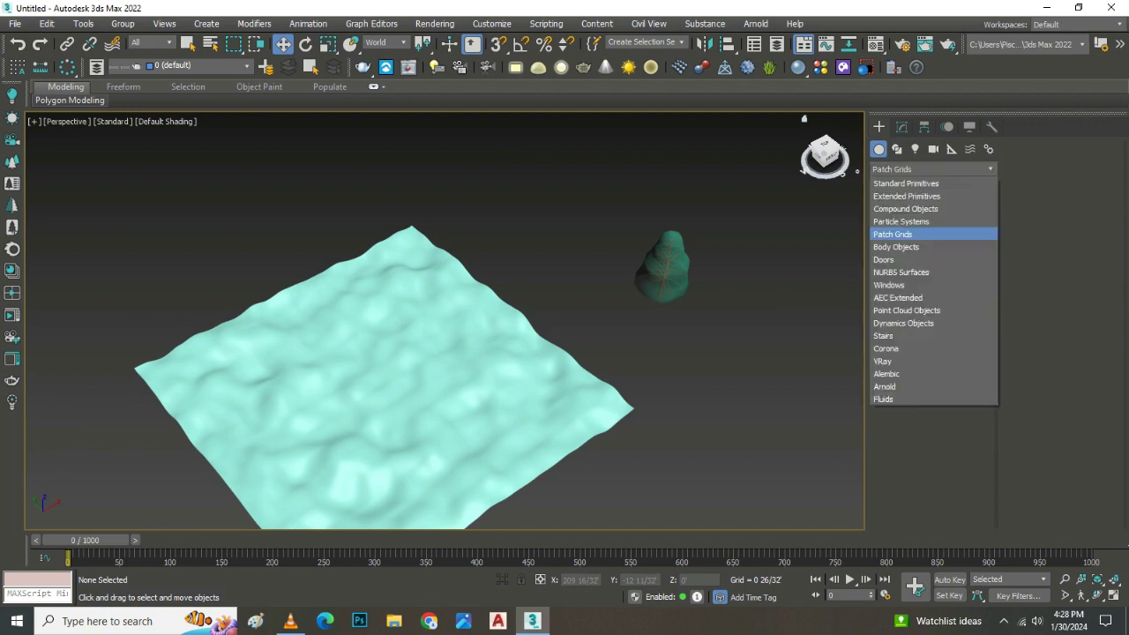
click(901, 221)
click(900, 221)
mouse_move(763, 350)
mouse_down()
mouse_move(782, 362)
mouse_move(755, 389)
mouse_up()
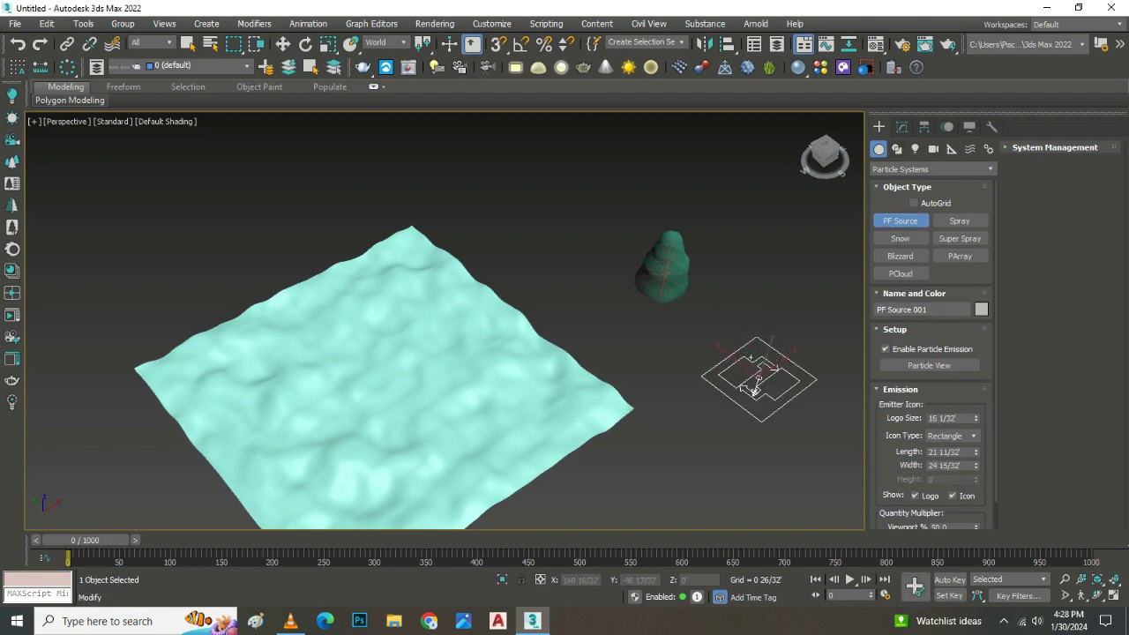
click(901, 126)
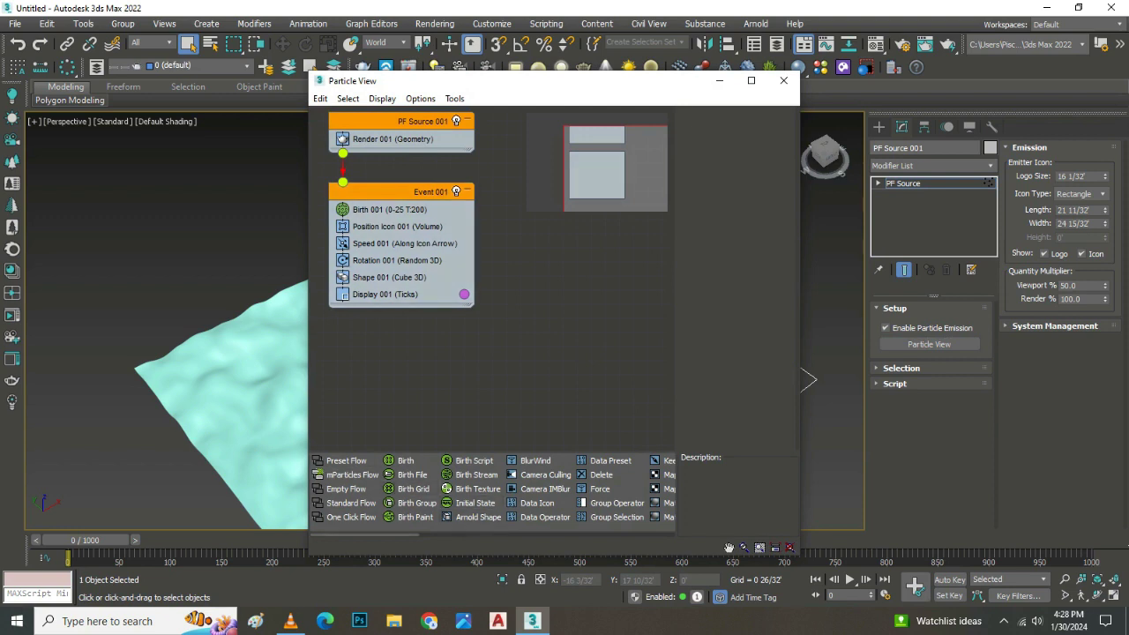
Step: Replace Event 001's cube Shape operator with a Shape Instance operator
scroll(493, 488, right, 1)
scroll(492, 489, right, 1)
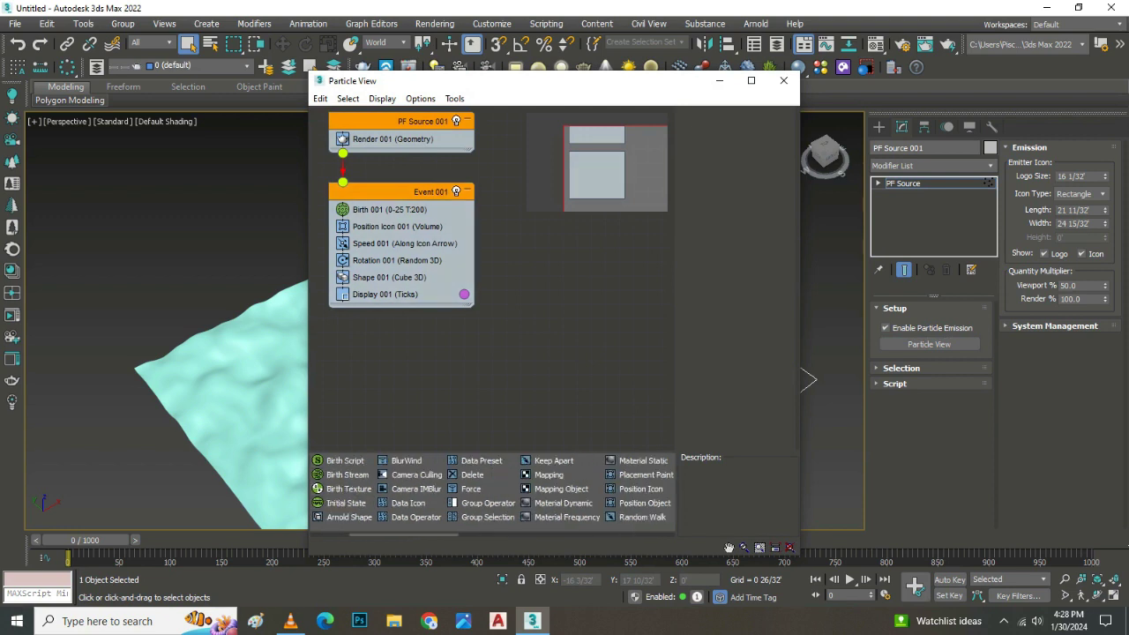
scroll(493, 489, right, 1)
scroll(492, 489, right, 1)
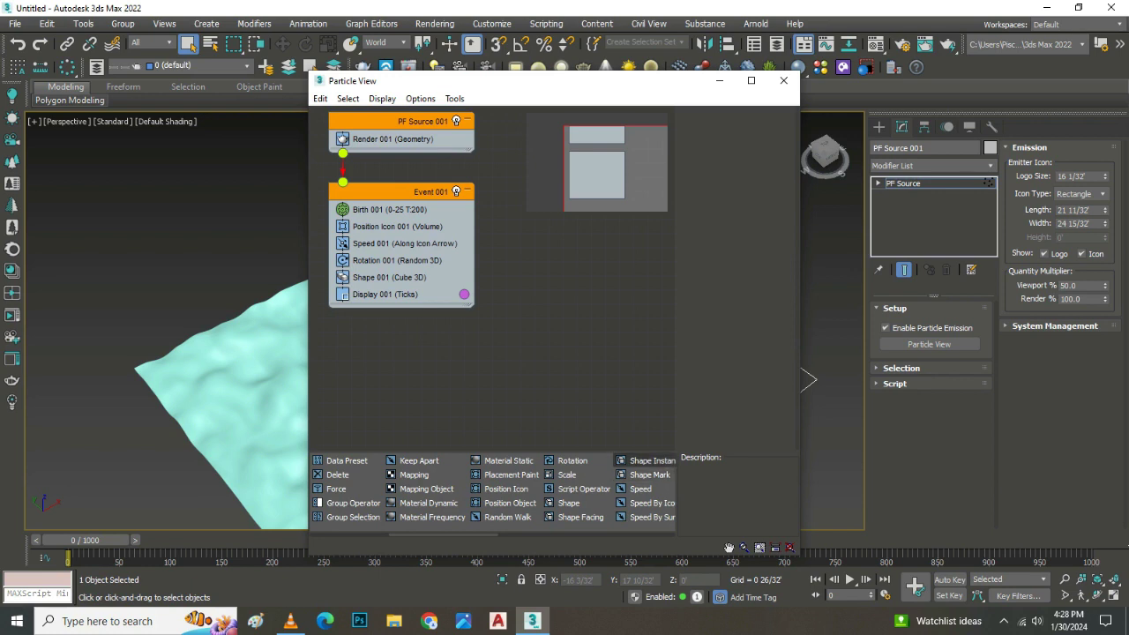
click(644, 461)
drag(644, 460, 393, 277)
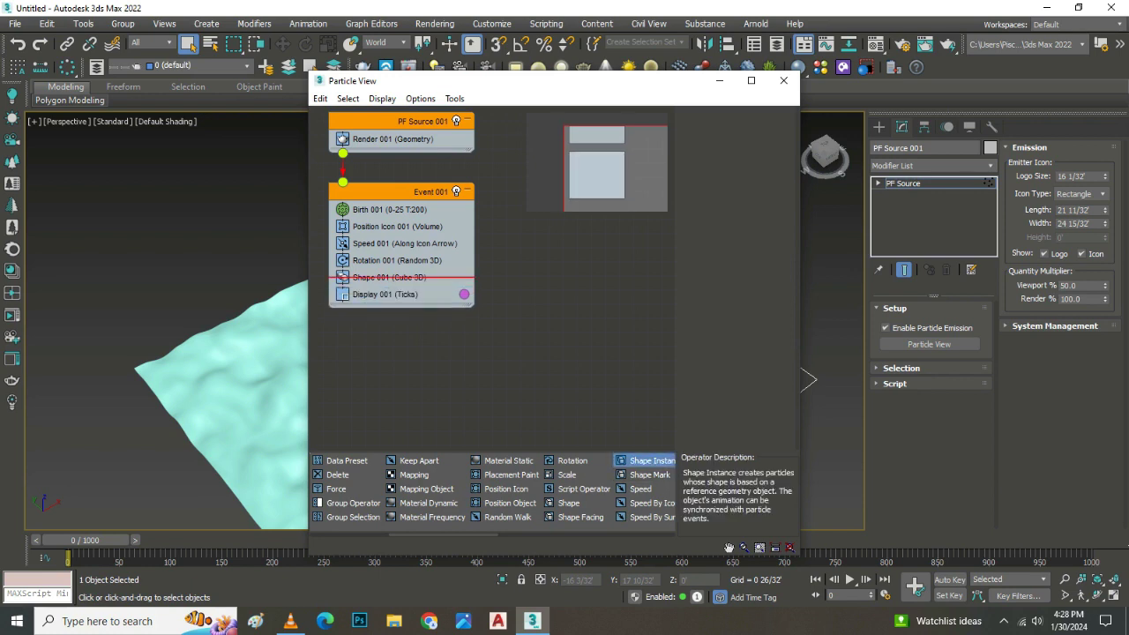
click(397, 277)
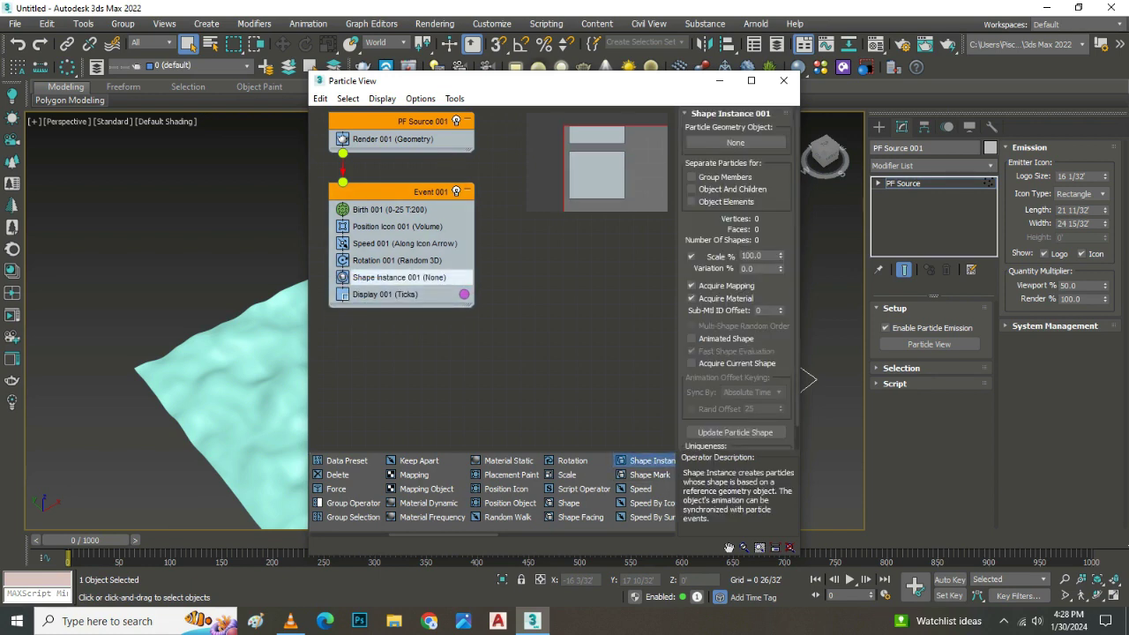
Step: Set Foliage001 as the Shape Instance particle geometry object
drag(530, 80, 221, 95)
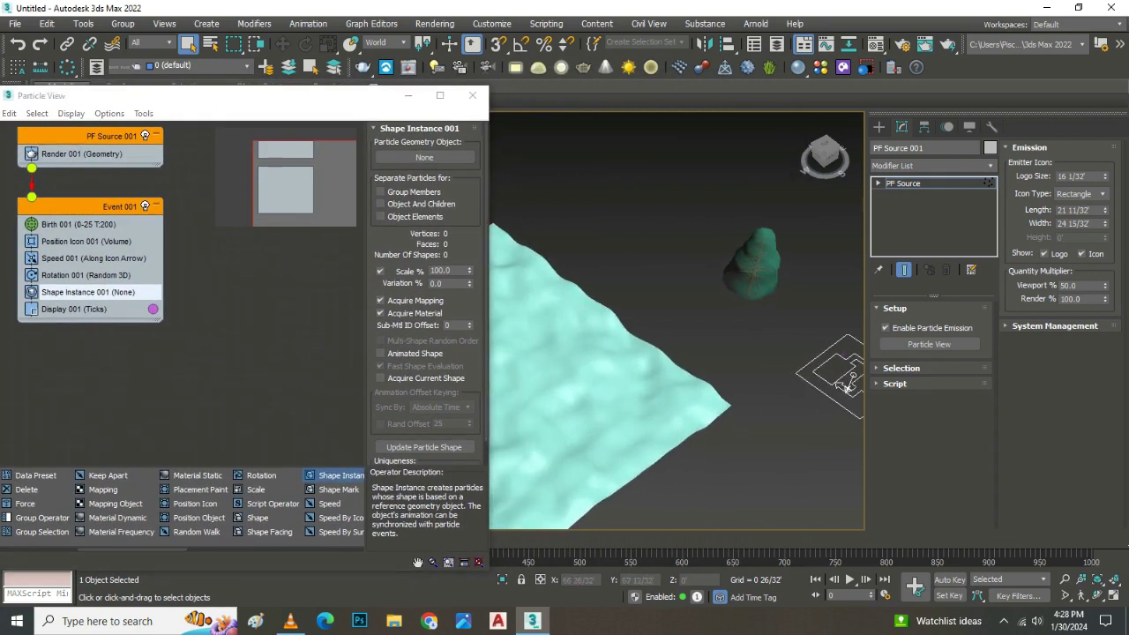
click(618, 380)
click(425, 157)
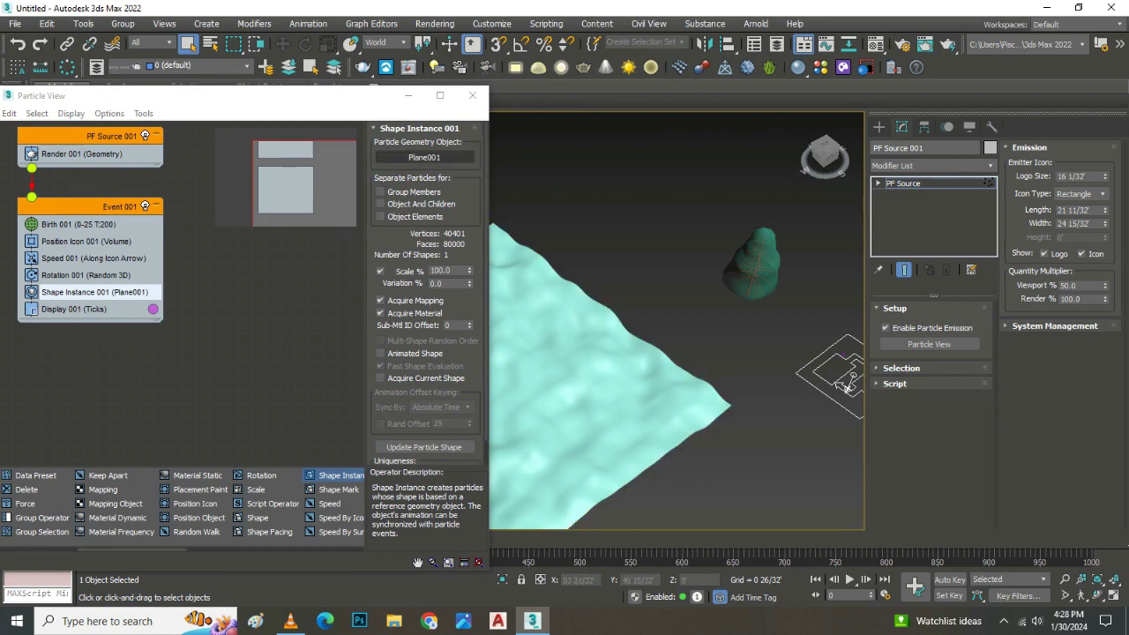
click(750, 265)
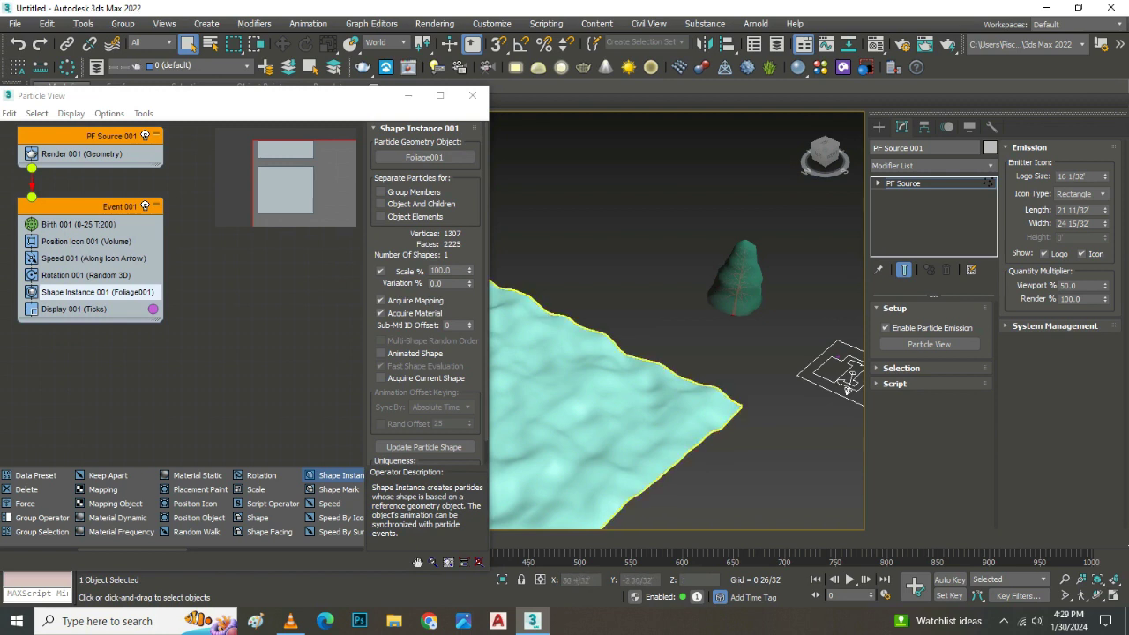
alt+middle_drag(847, 384, 794, 353)
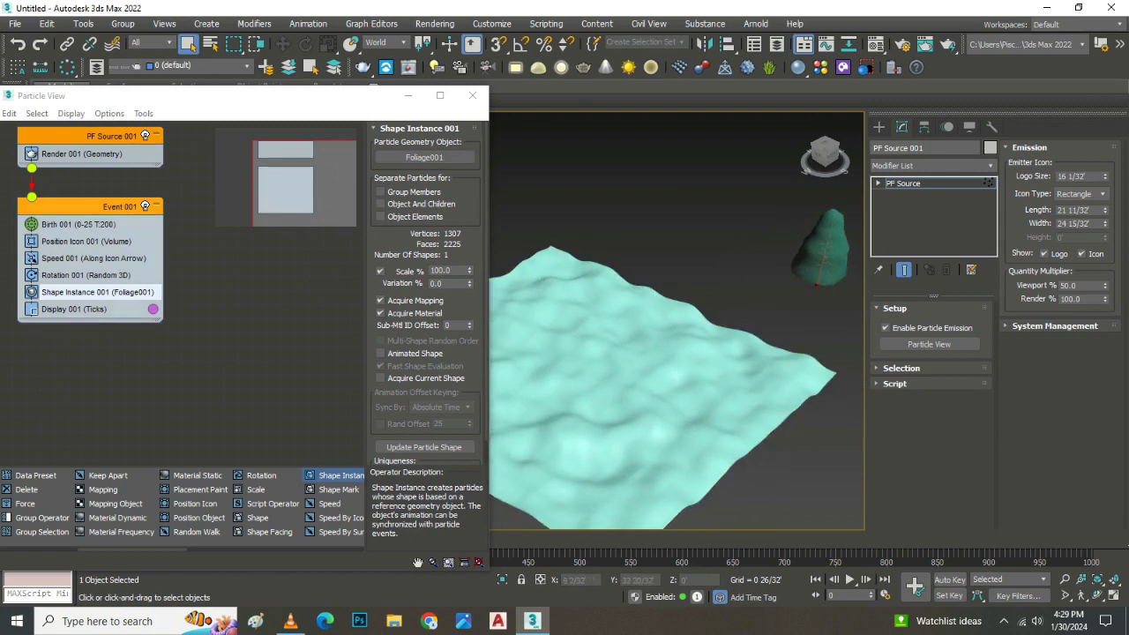
click(78, 224)
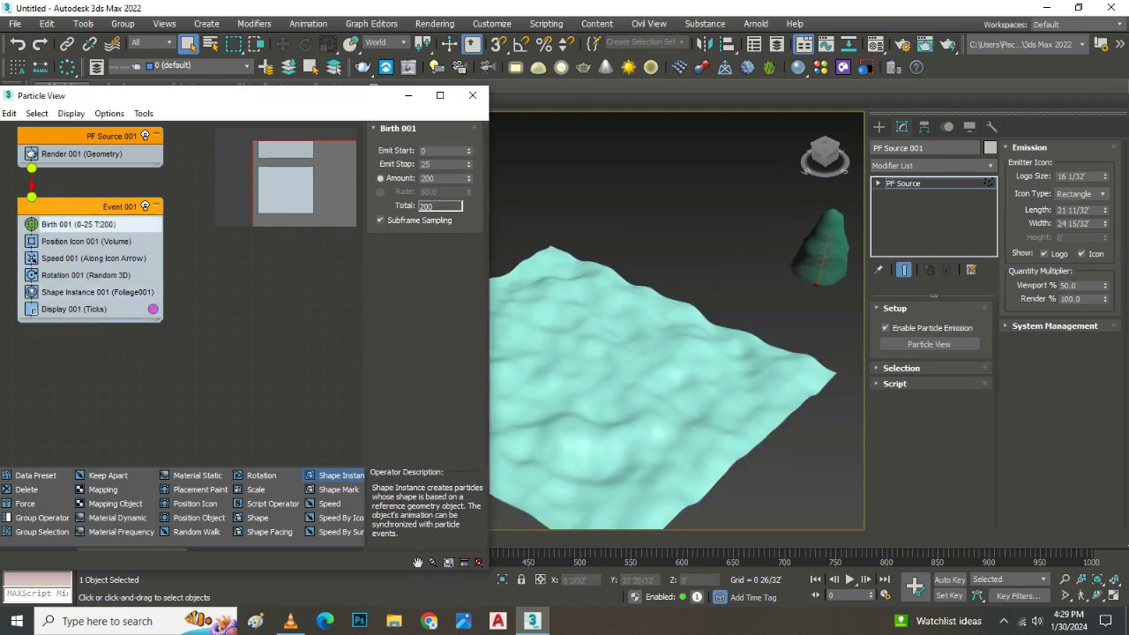
click(85, 241)
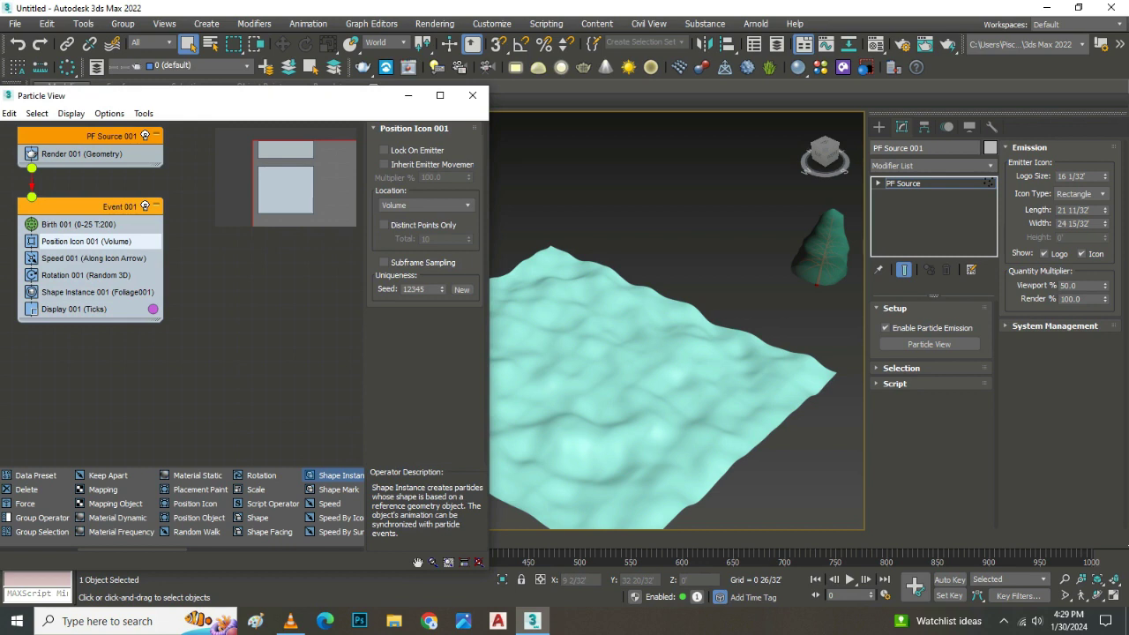
click(93, 257)
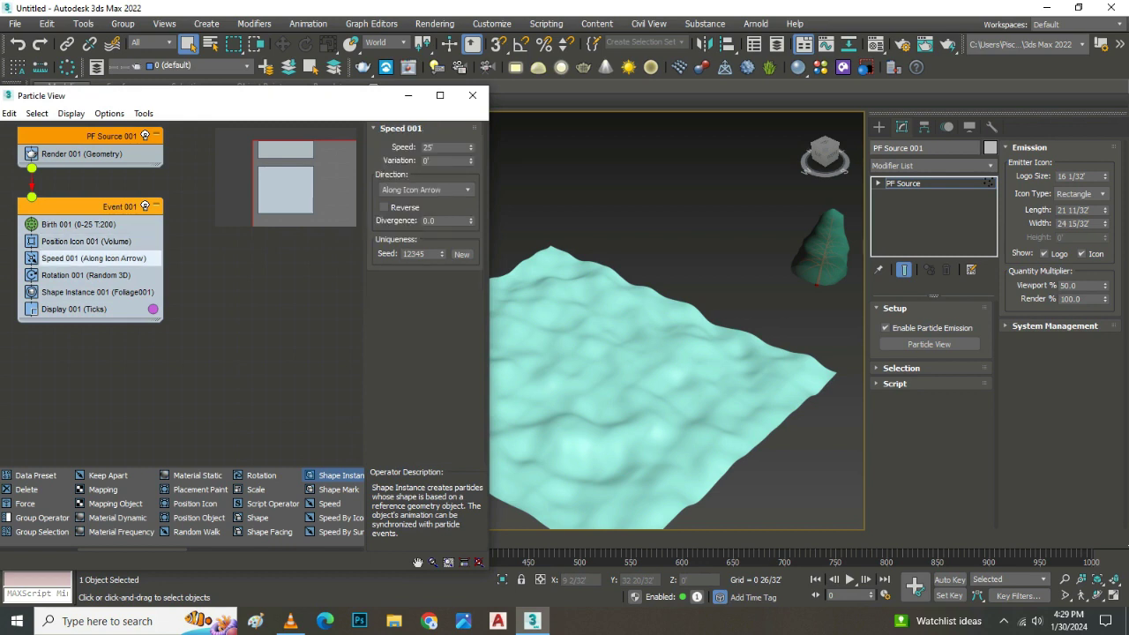
click(85, 274)
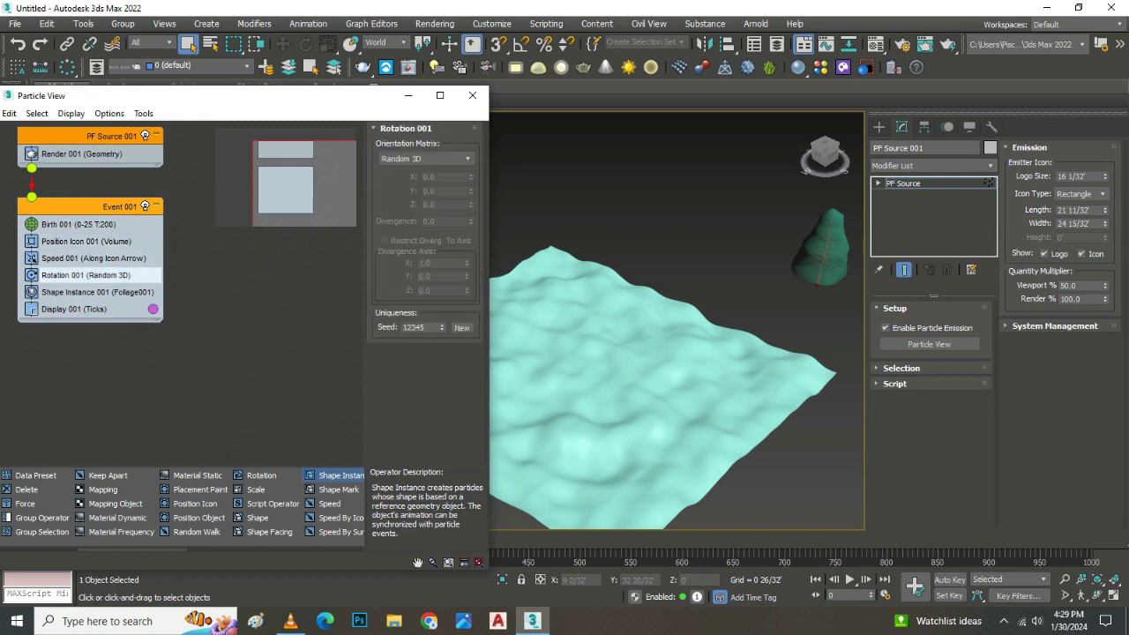
click(97, 292)
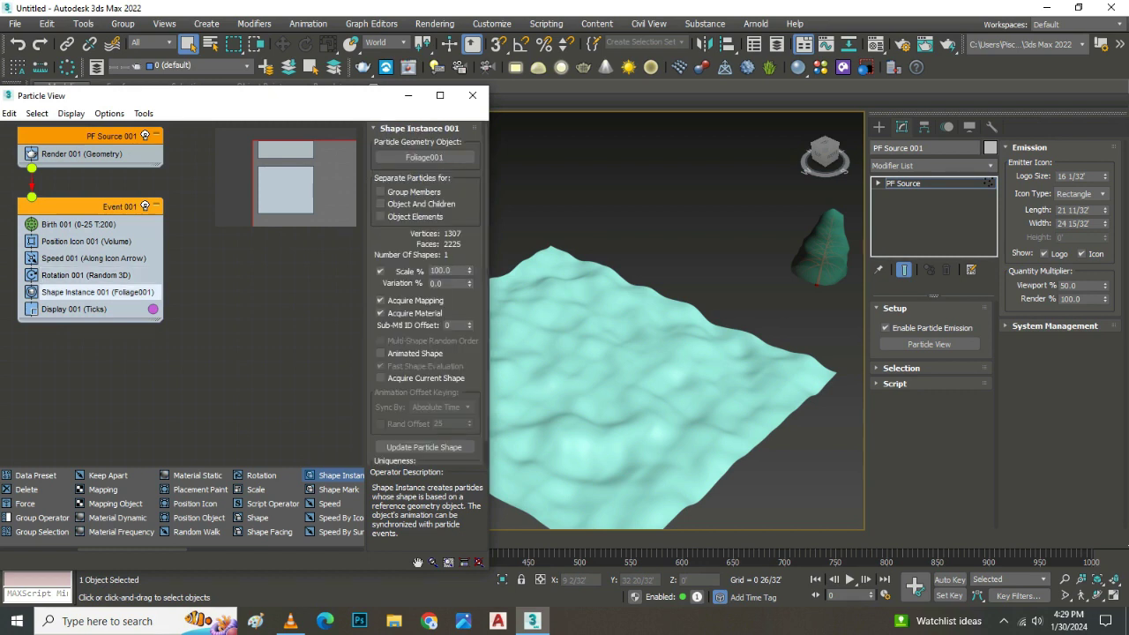
scroll(426, 291, down, 1)
scroll(426, 291, down, 1)
scroll(426, 291, up, 2)
click(74, 309)
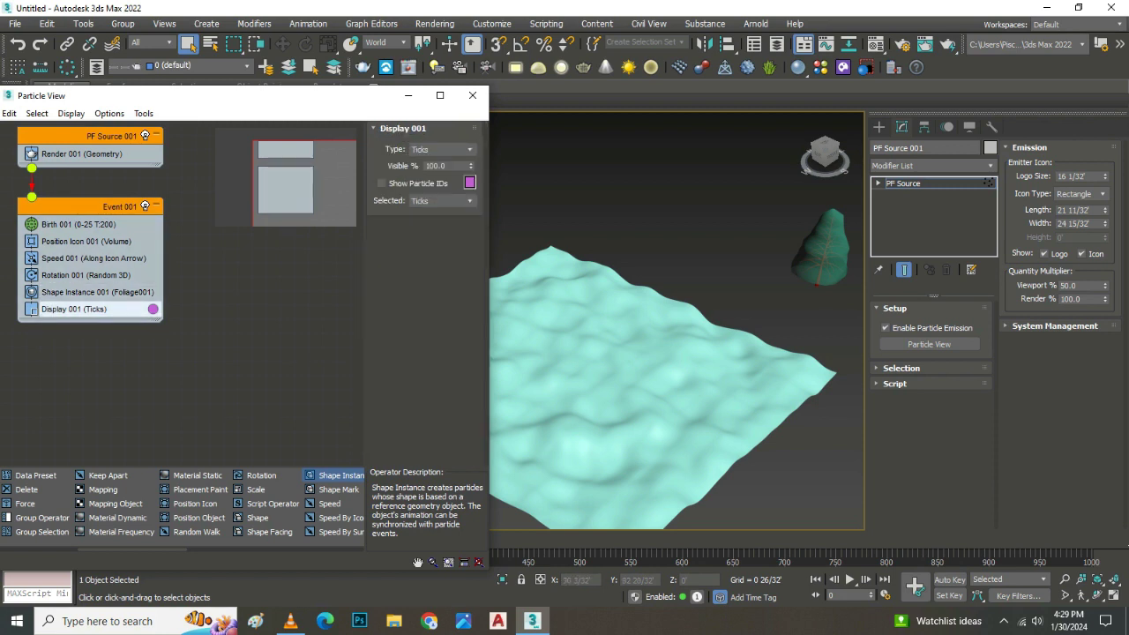
click(81, 153)
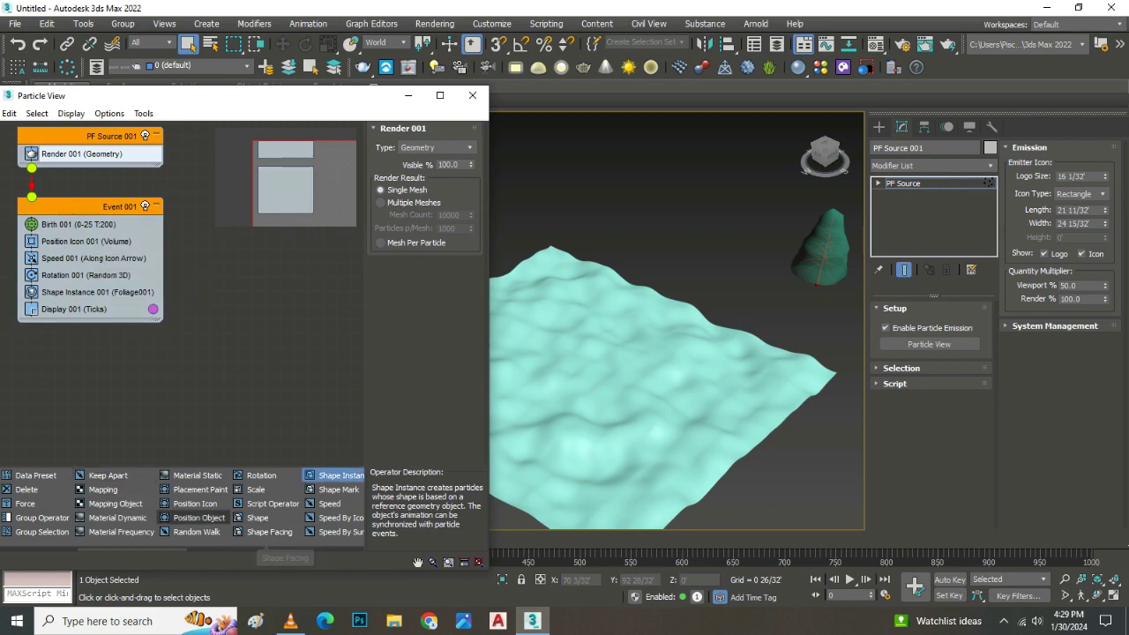
mouse_move(199, 518)
mouse_down()
mouse_move(88, 275)
mouse_move(88, 241)
mouse_up()
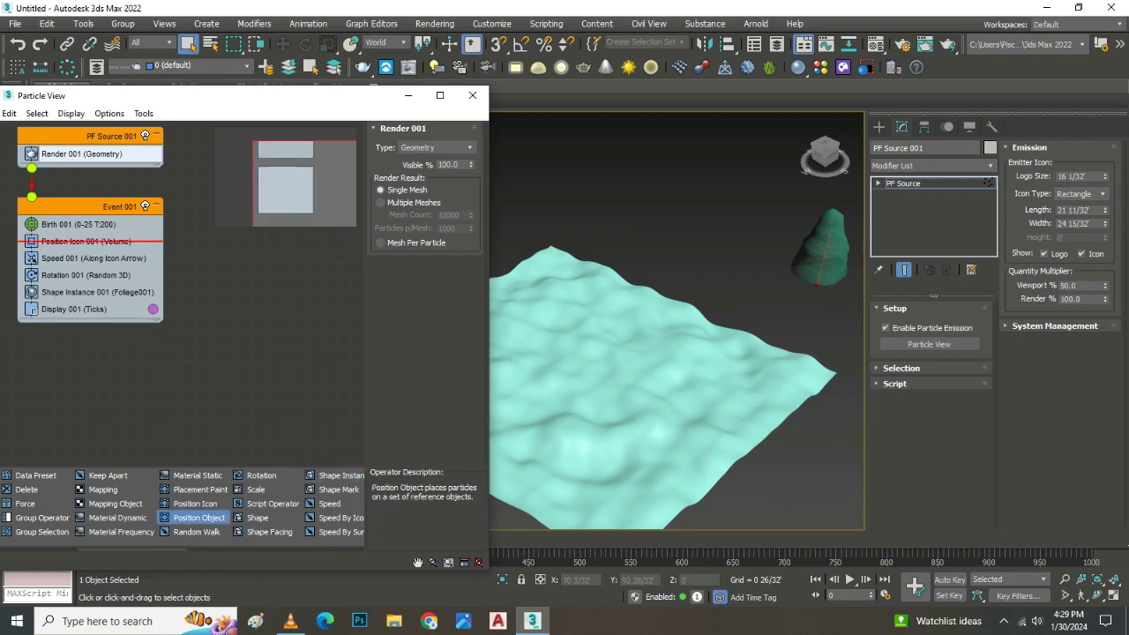
Step: Use Plane001 as the emitter object and set Birth 001 Emit Stop to 0
click(574, 374)
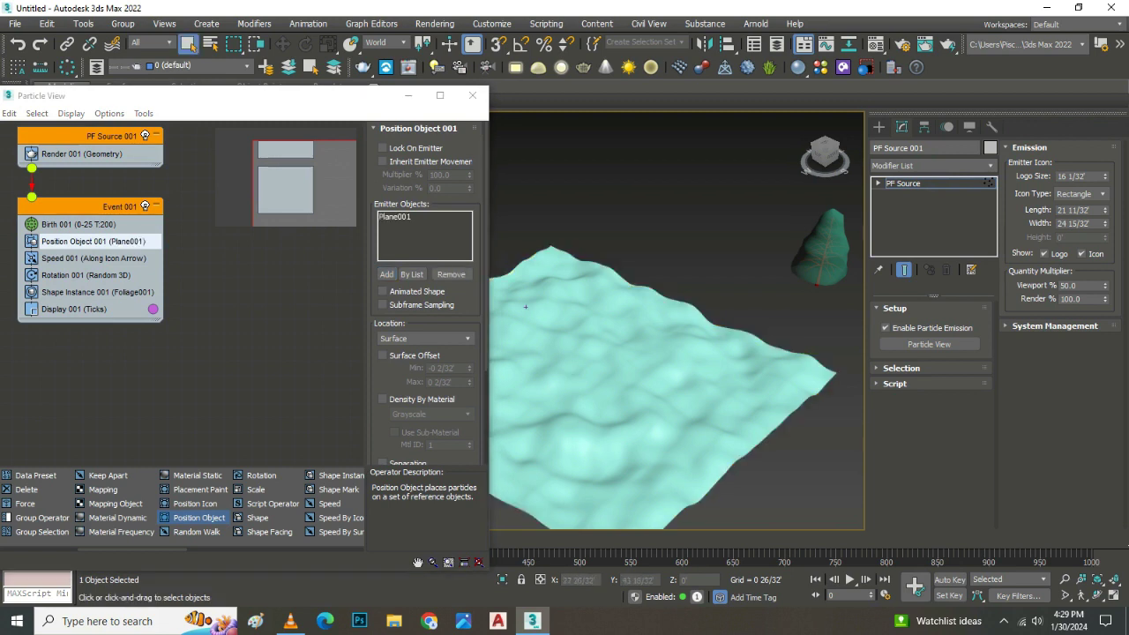
click(81, 153)
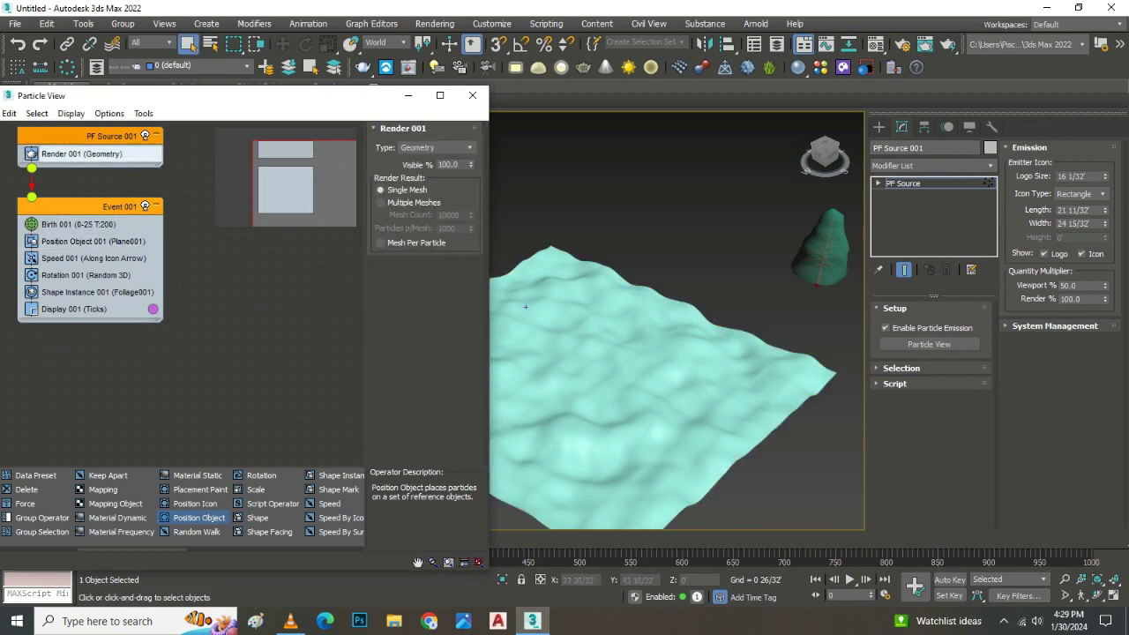
click(78, 225)
text(0)
key(Return)
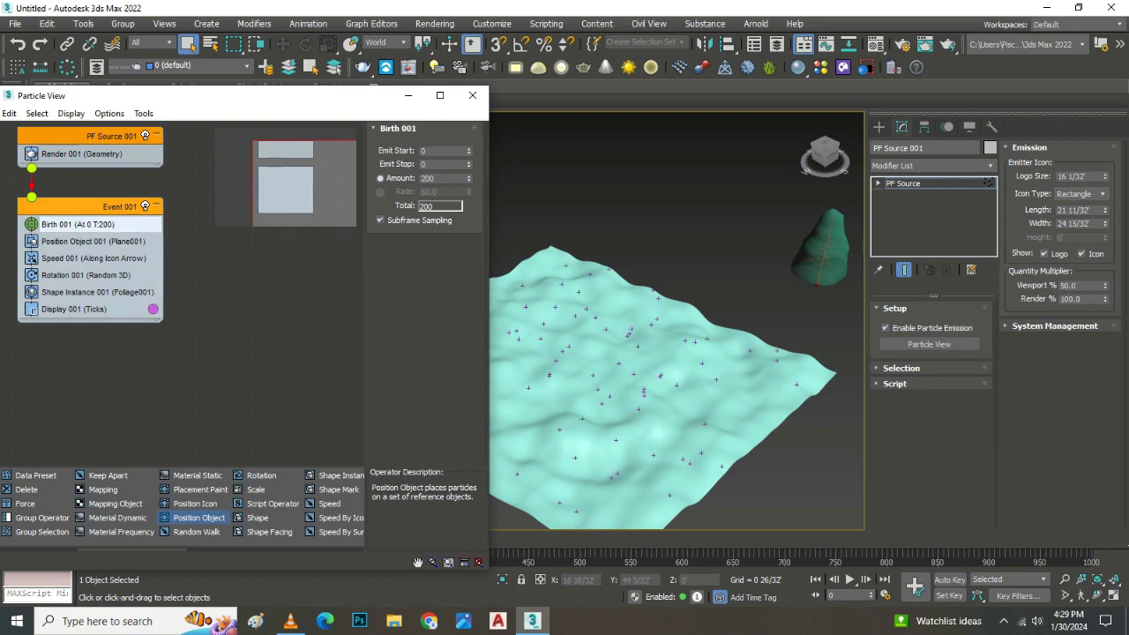
click(74, 309)
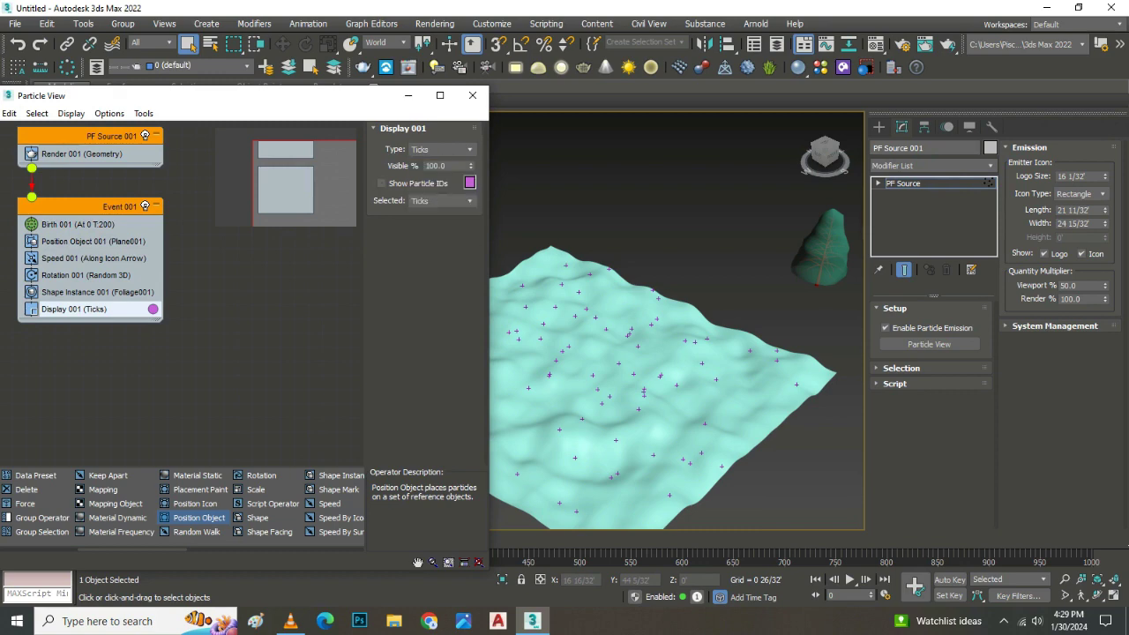
Step: Change Display 001's type from Ticks to Bounding Boxes
click(441, 149)
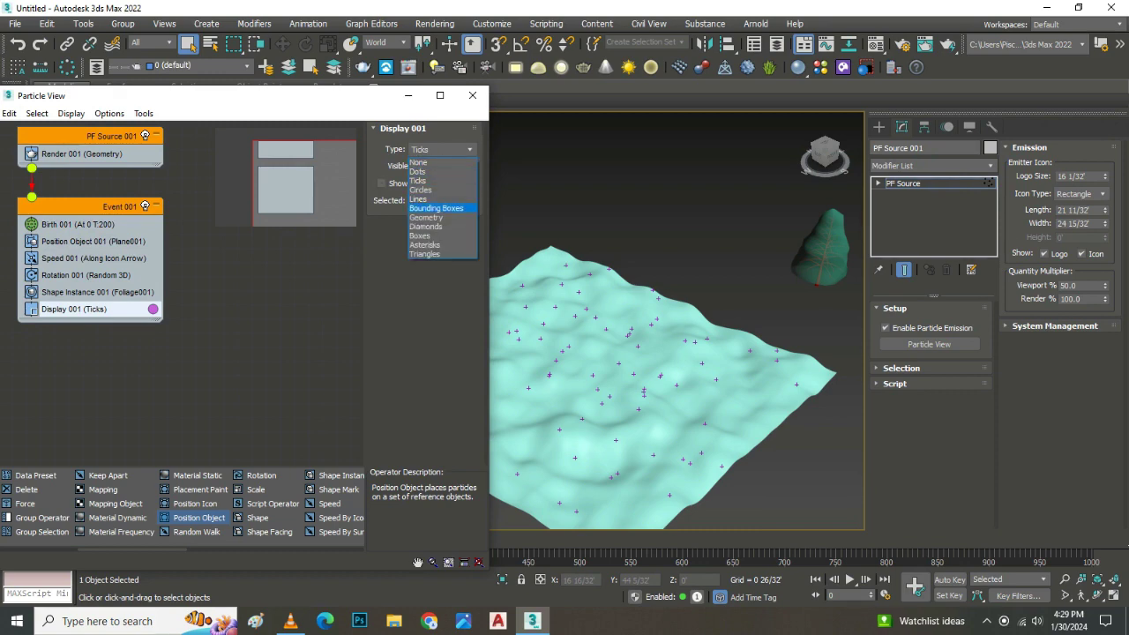
click(428, 208)
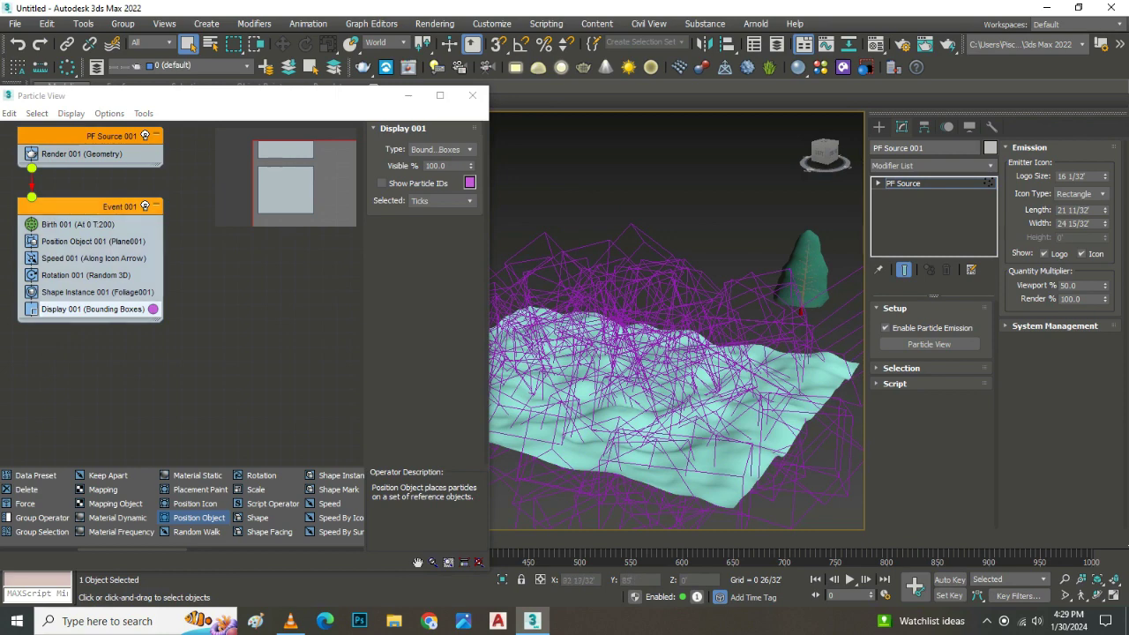
click(97, 292)
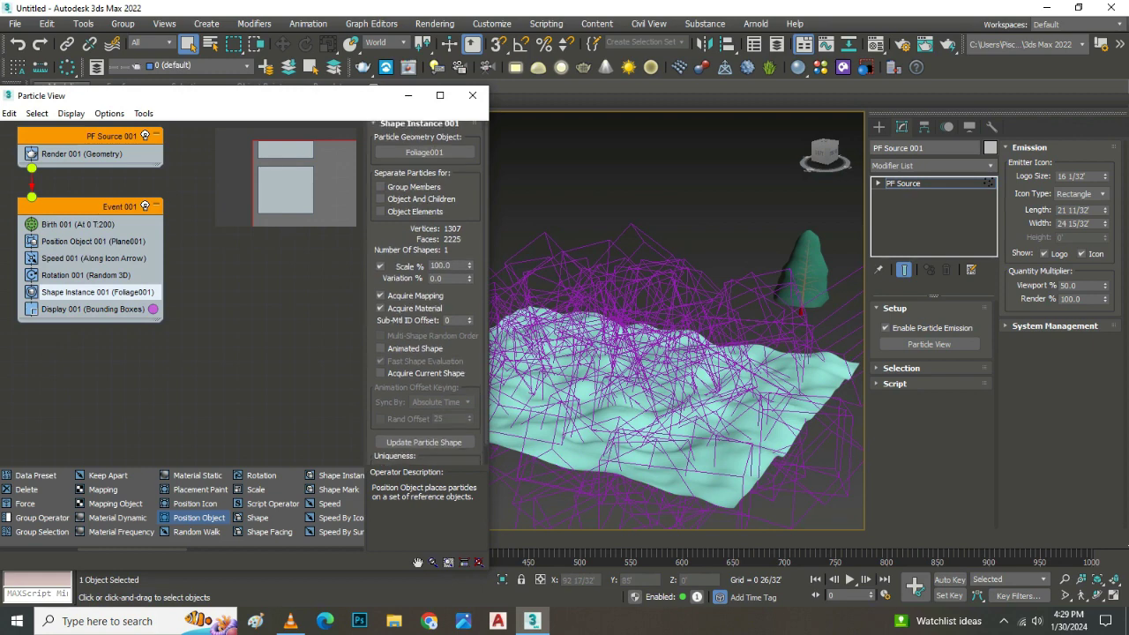
click(86, 275)
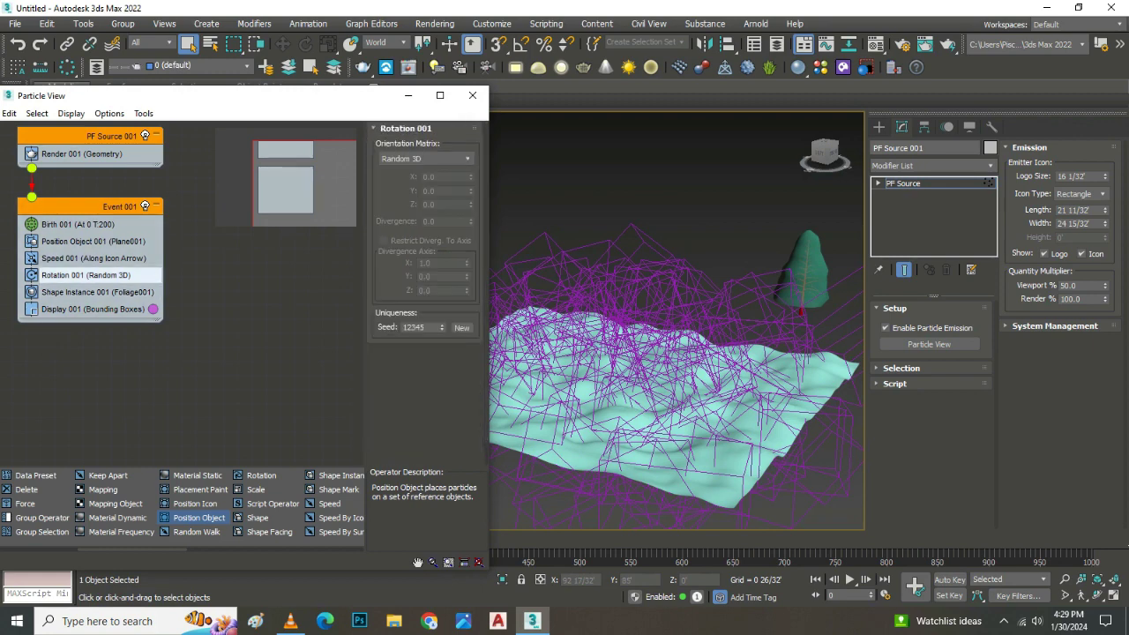
Step: Set Rotation 001's Orientation Matrix to World Space so the trees stand upright
click(426, 158)
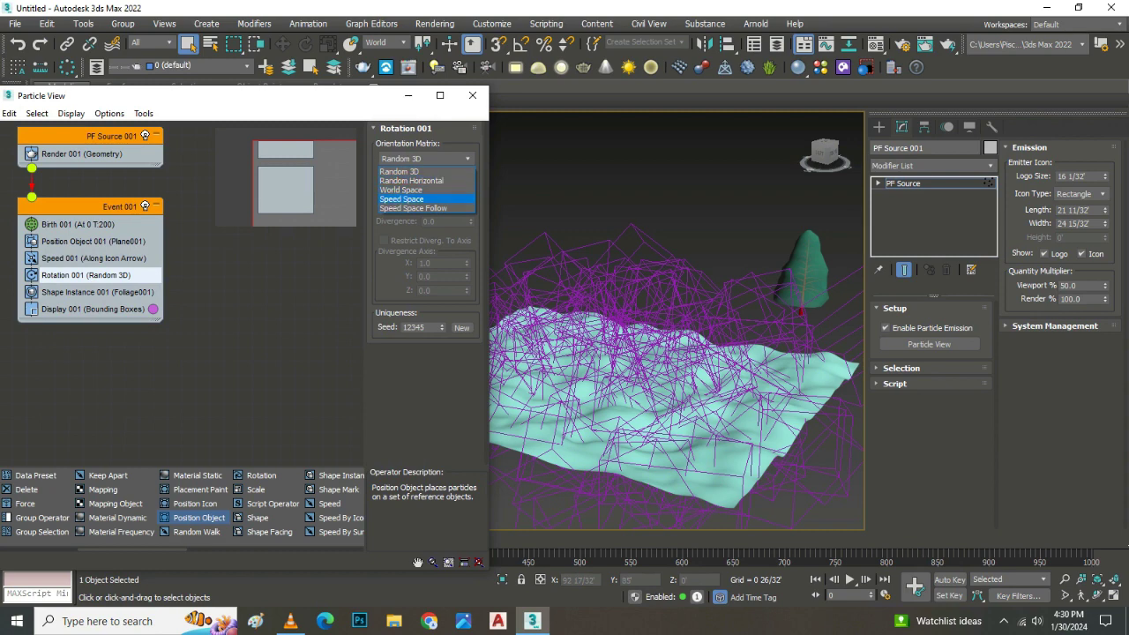
click(401, 189)
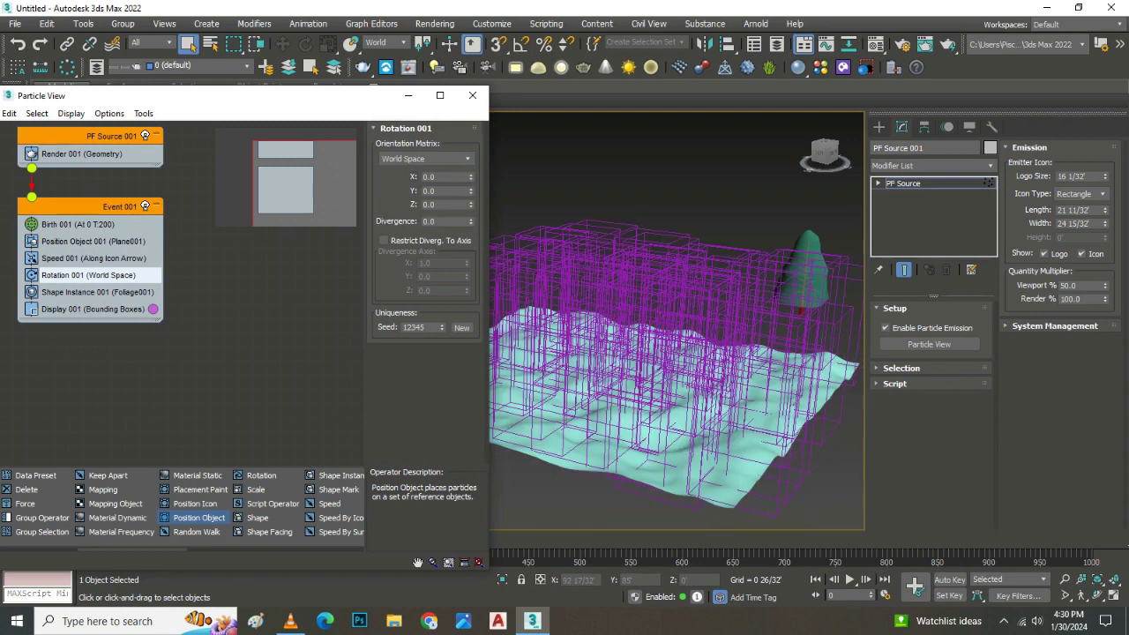
alt+middle_drag(670, 336, 676, 355)
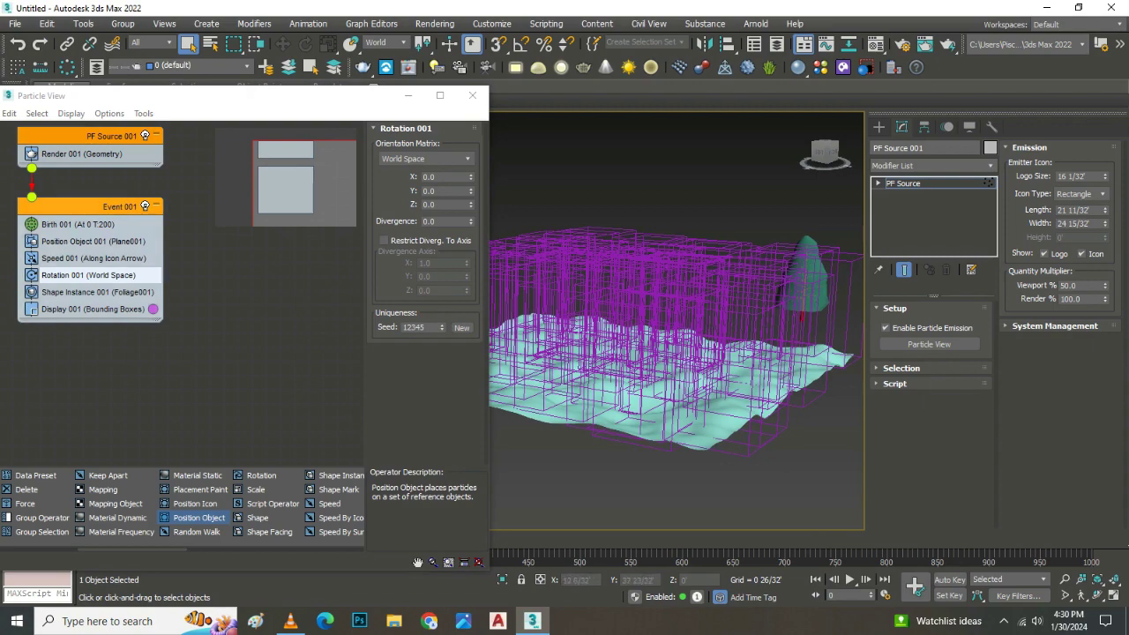
click(97, 292)
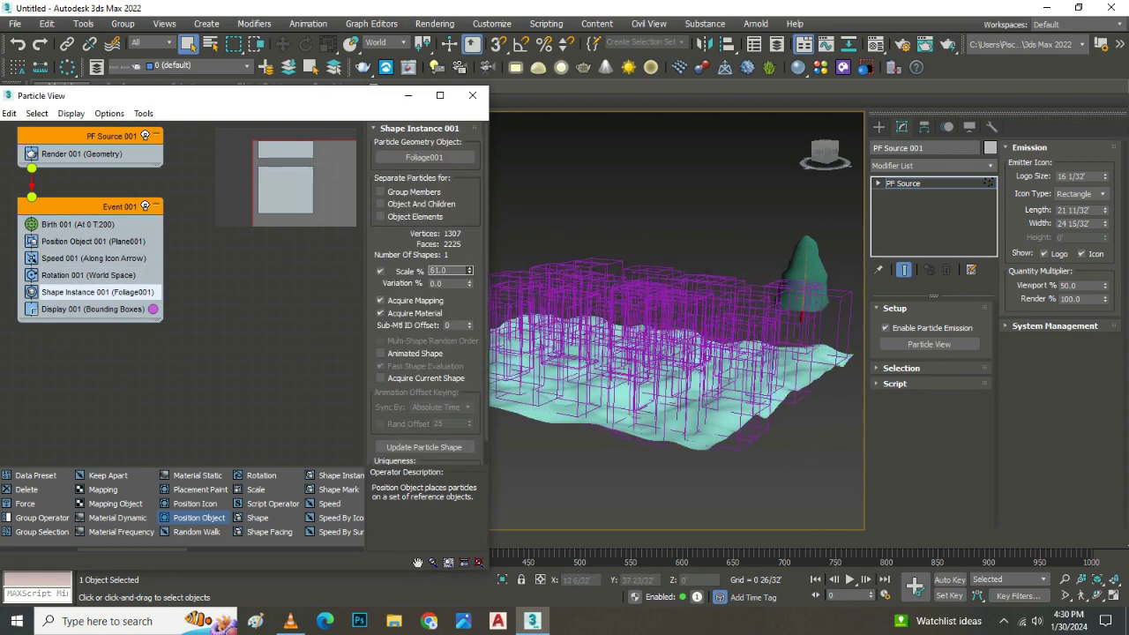
Step: Set the Shape Instance Scale to 26%, after first trying 22%
text(22)
key(Return)
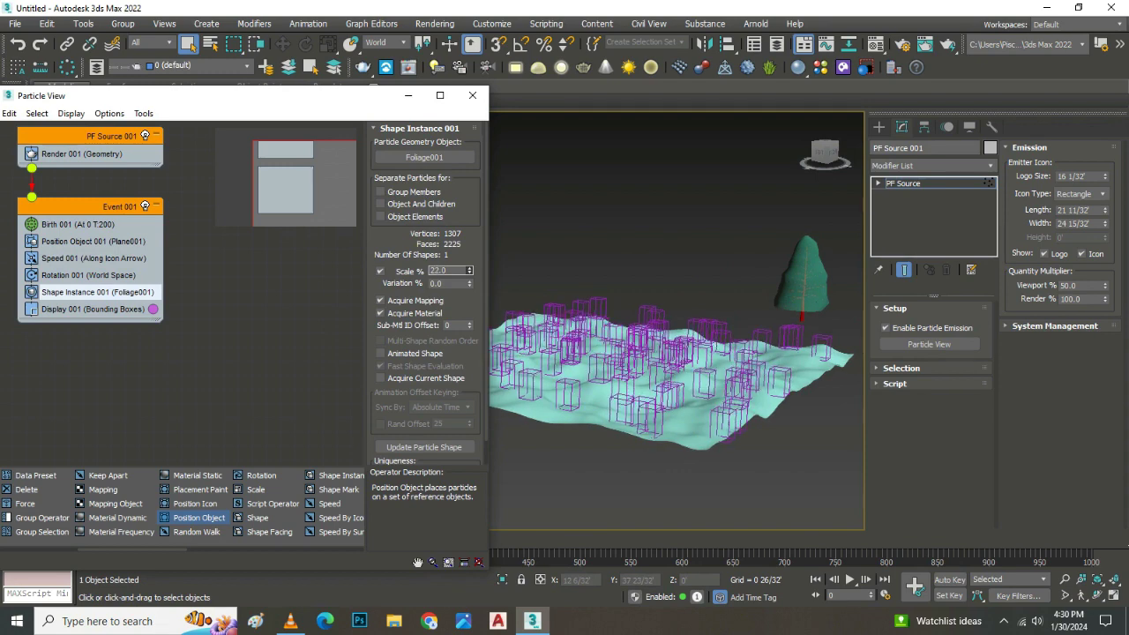
text(26)
key(Return)
scroll(755, 332, up, 3)
scroll(755, 333, up, 2)
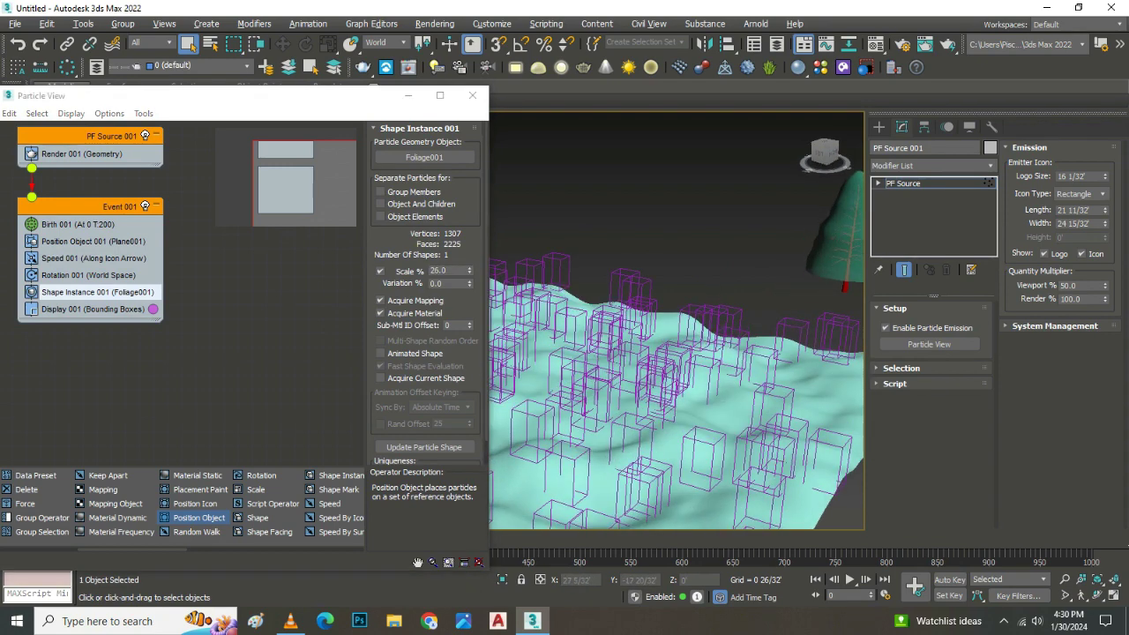